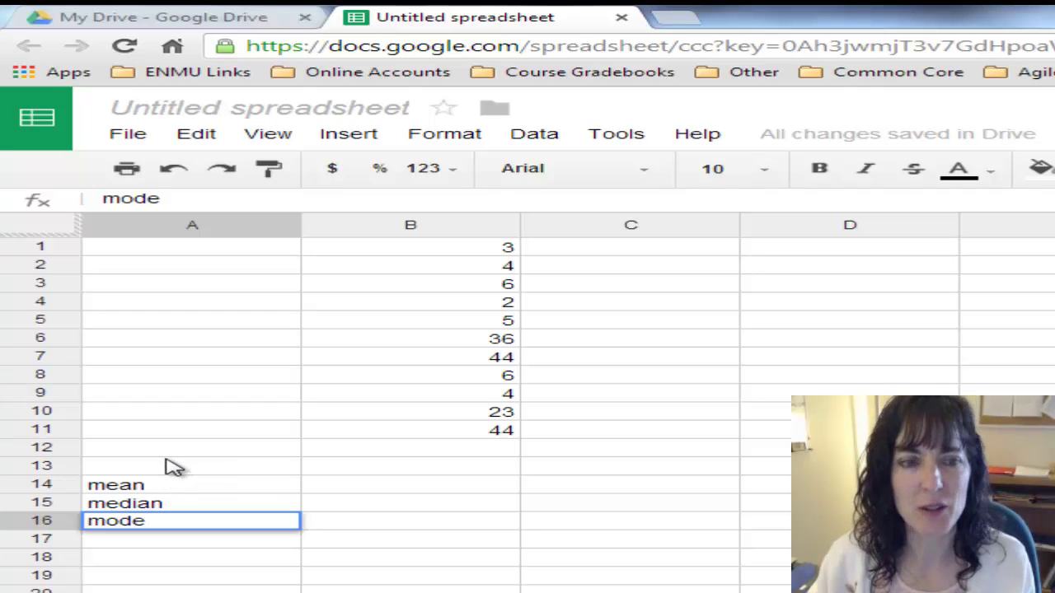
# Label cell A12 "sum"
pyautogui.click(183, 455)
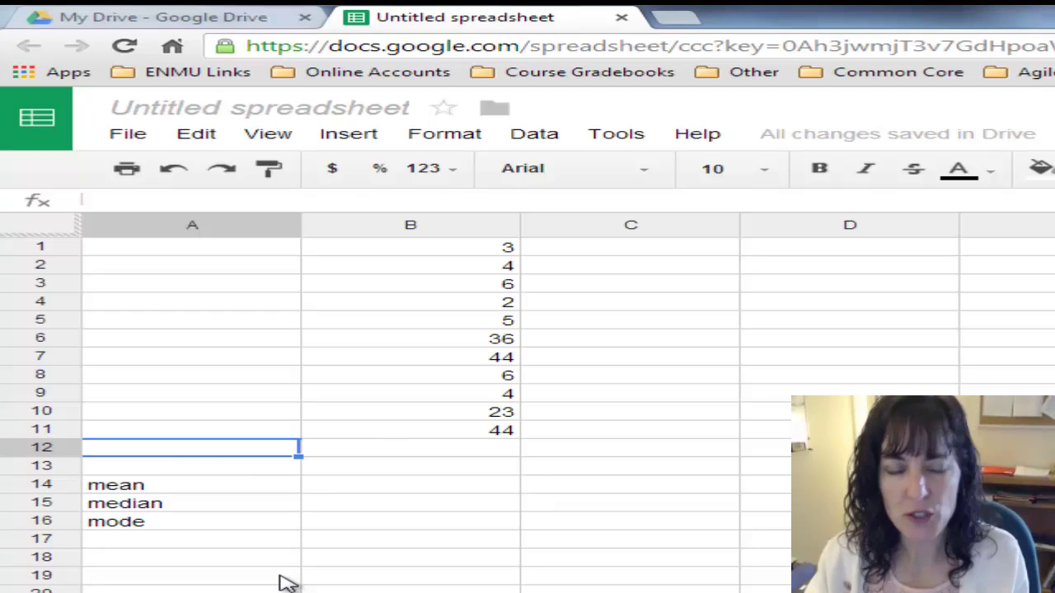
pyautogui.write('sum')
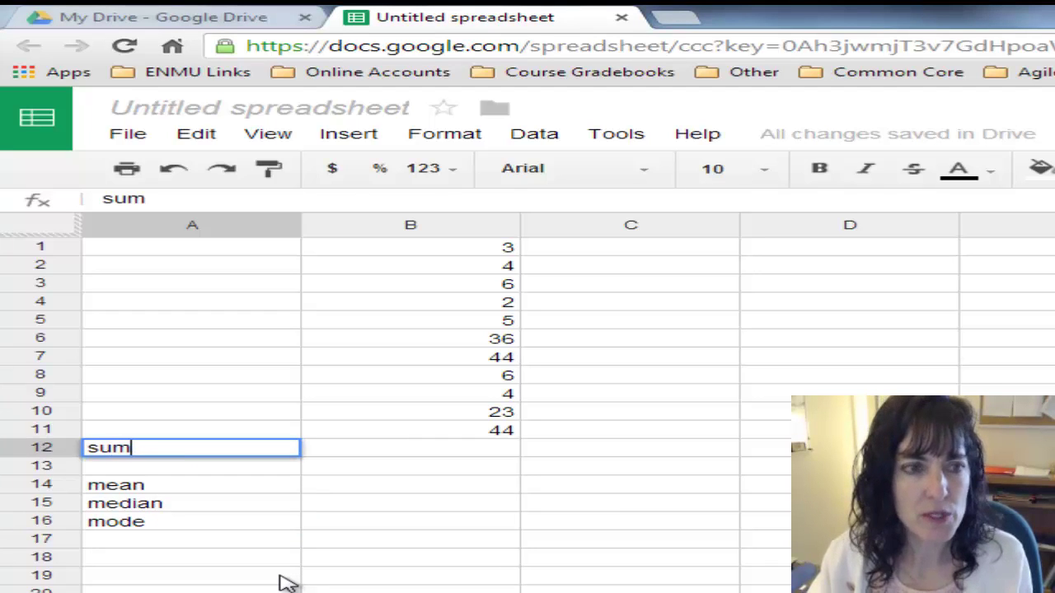
pyautogui.press('Tab')
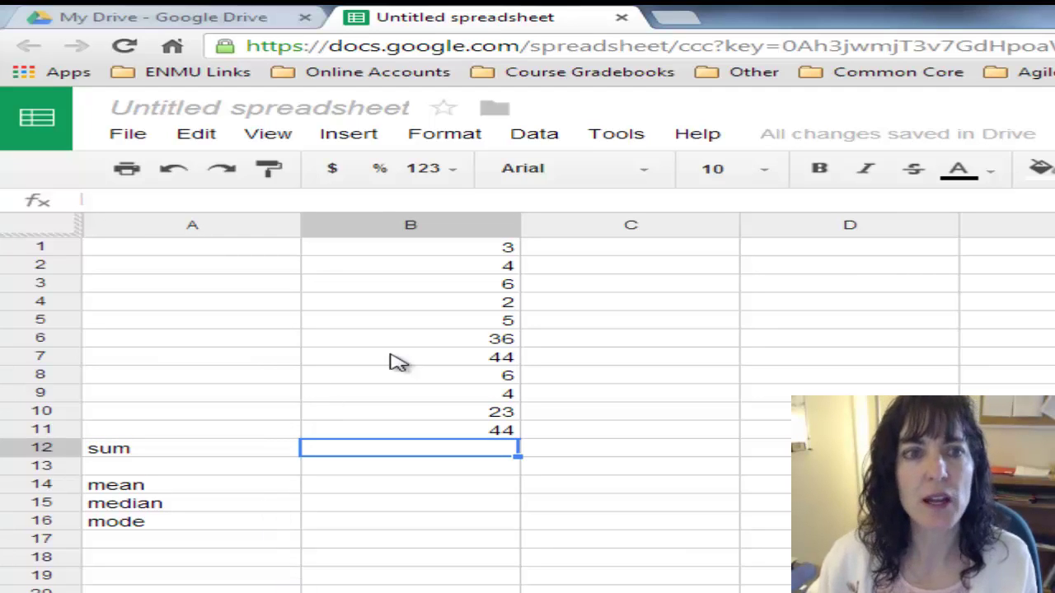
# Total the numbers in B1:B11 with the SUM function, placing the formula in B12
pyautogui.click(435, 252)
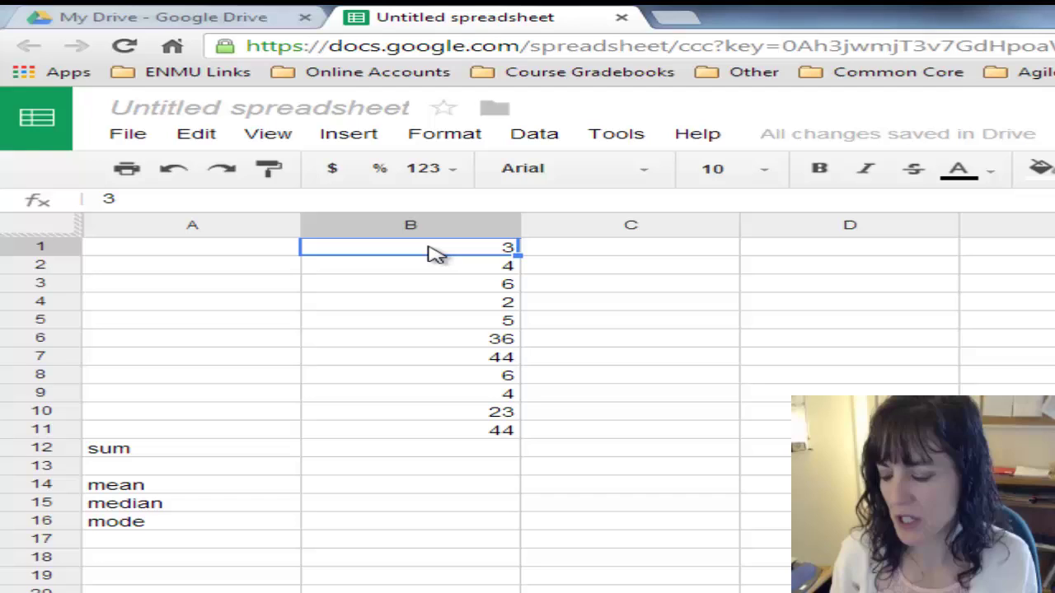
pyautogui.hotkey('ctrl', 'shift', 'Down')
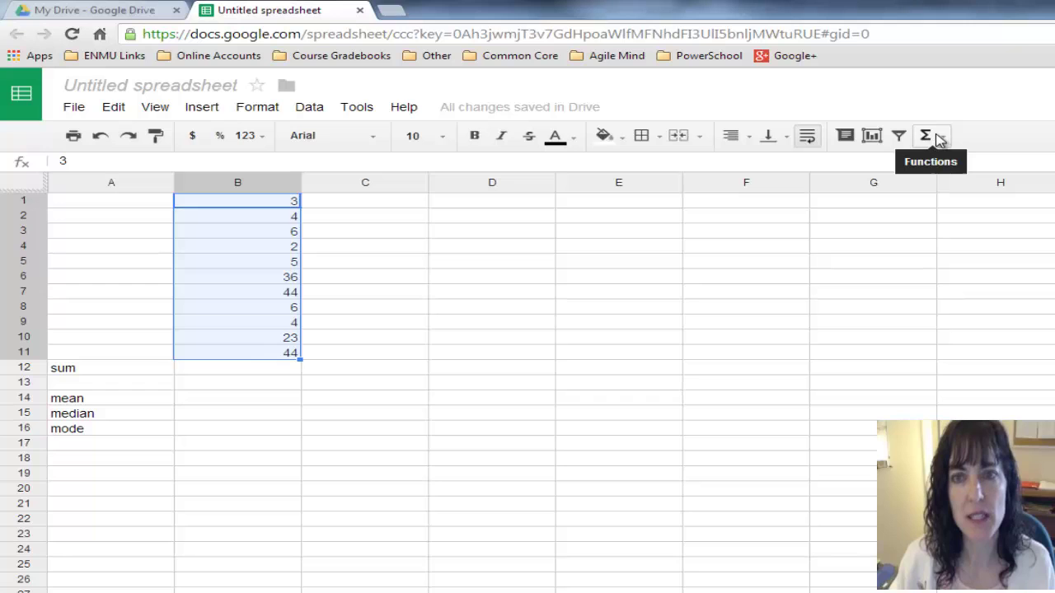
pyautogui.click(927, 139)
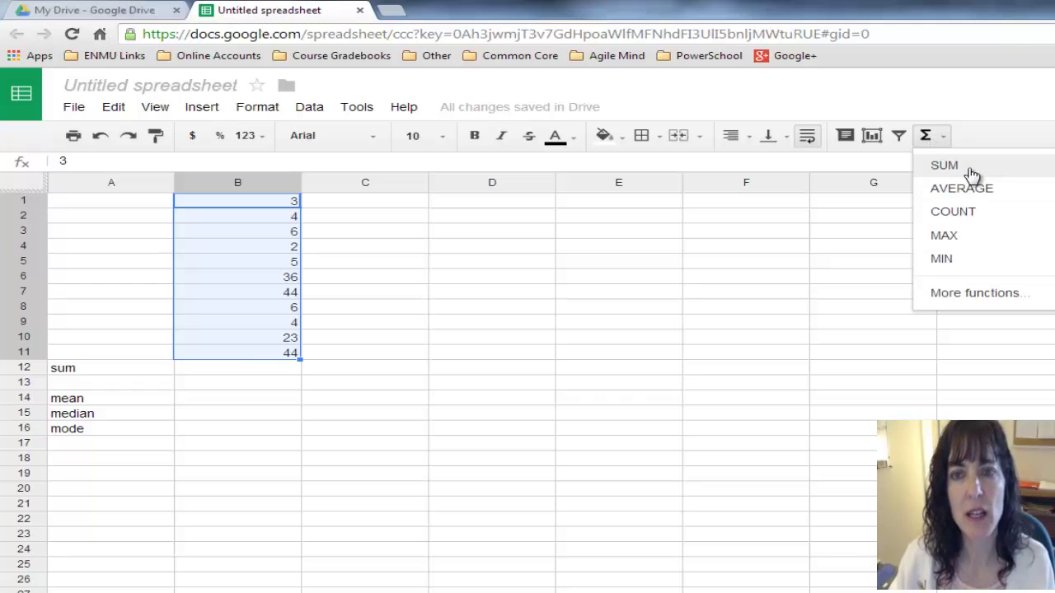
pyautogui.click(944, 166)
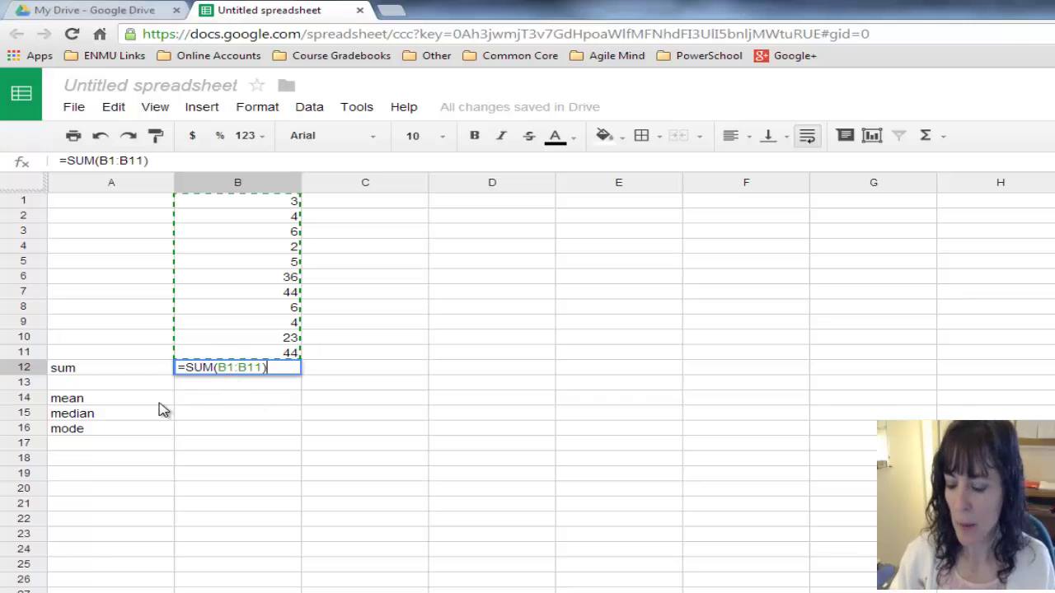
pyautogui.press('Return')
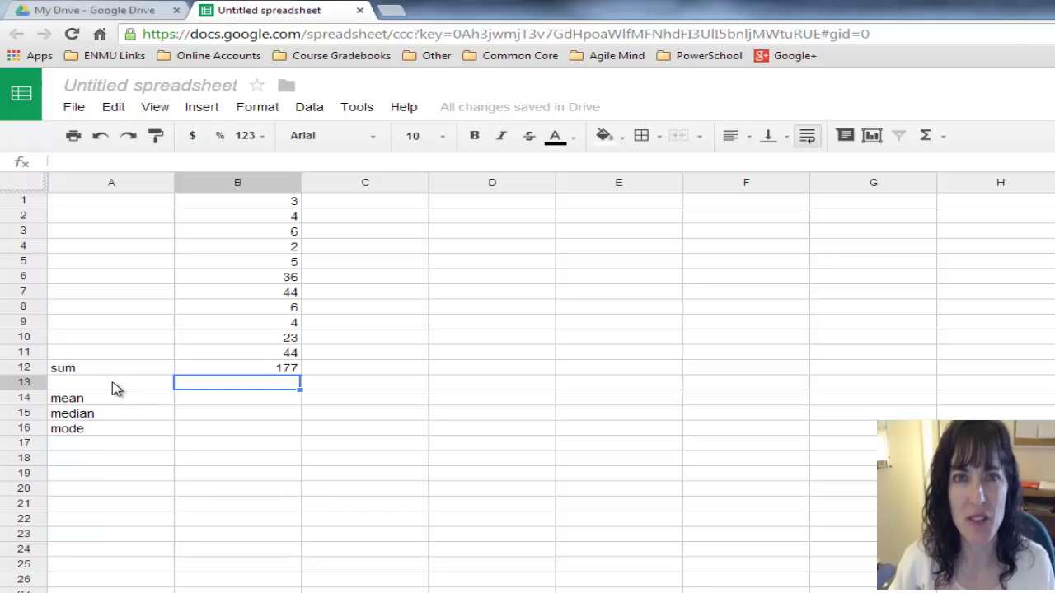
# Label cell A13 "n", directly below the sum label
pyautogui.click(115, 389)
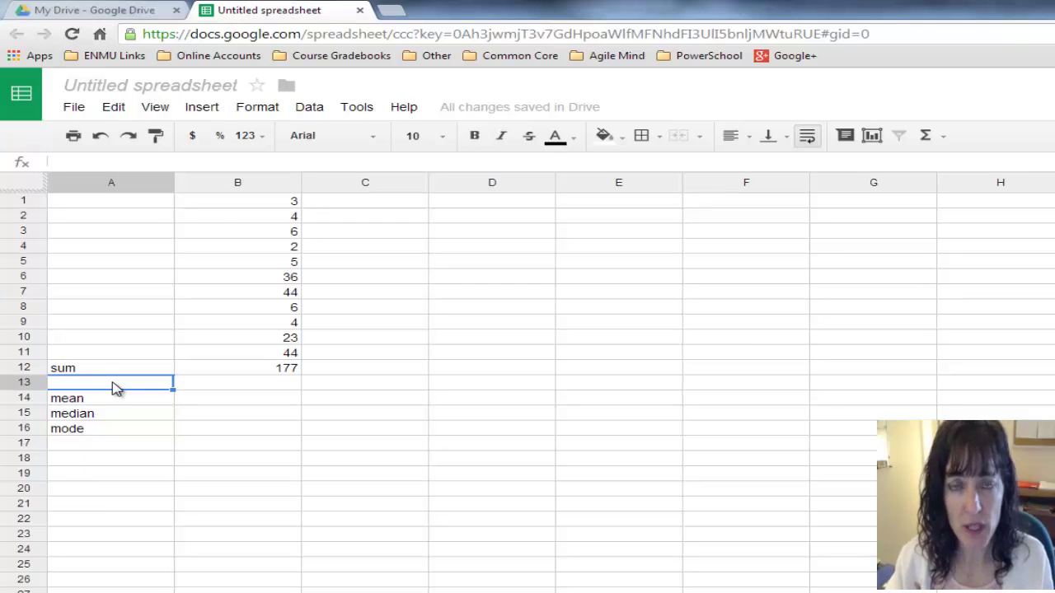
pyautogui.doubleClick(114, 382)
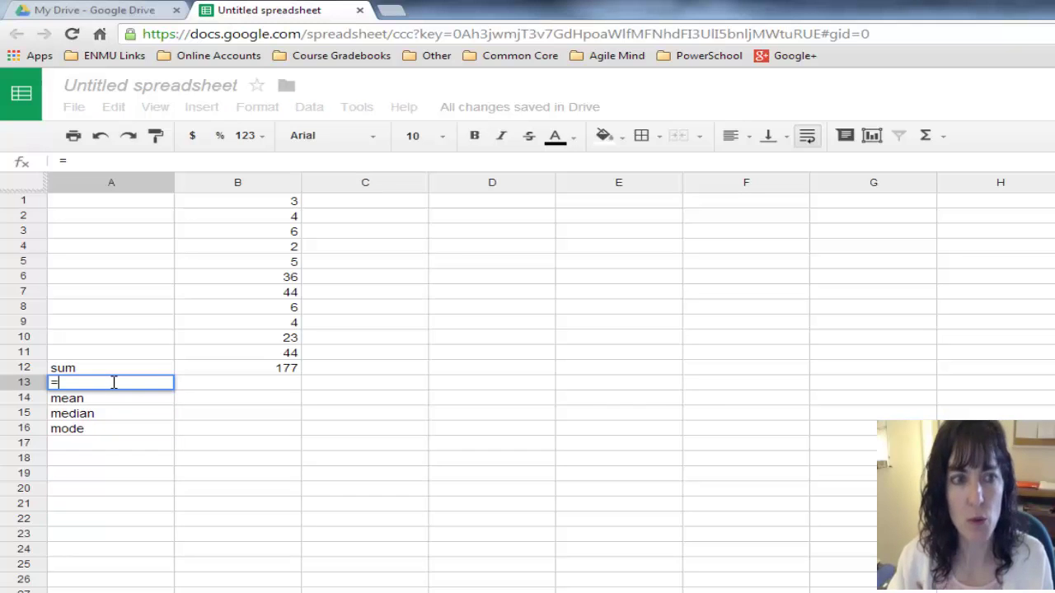
pyautogui.write('n')
pyautogui.press('Tab')
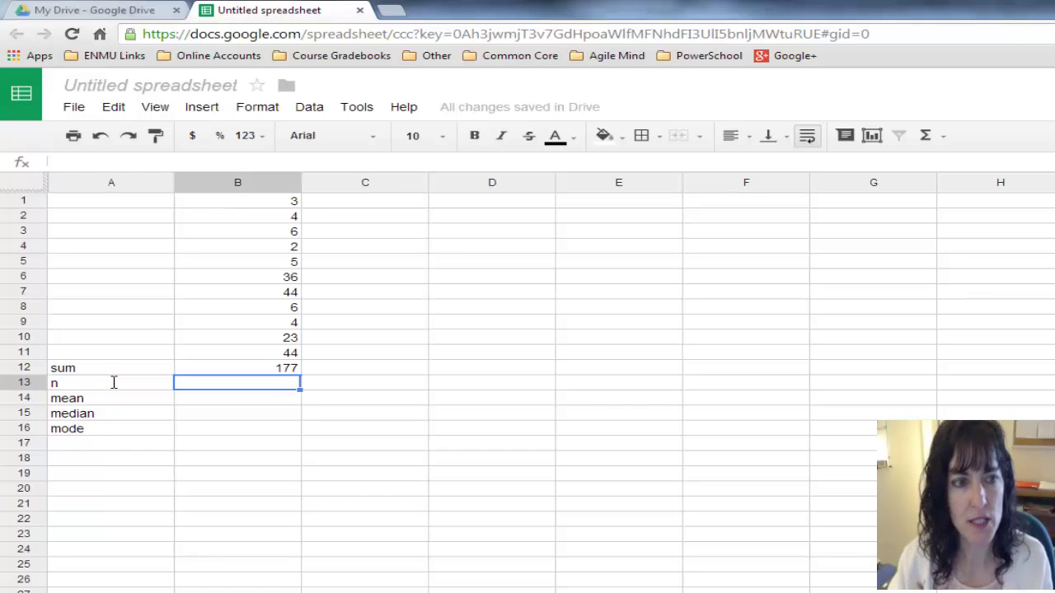
# Start a COUNT formula in B13 beside the n label, up to its opening parenthesis
pyautogui.write('=coun')
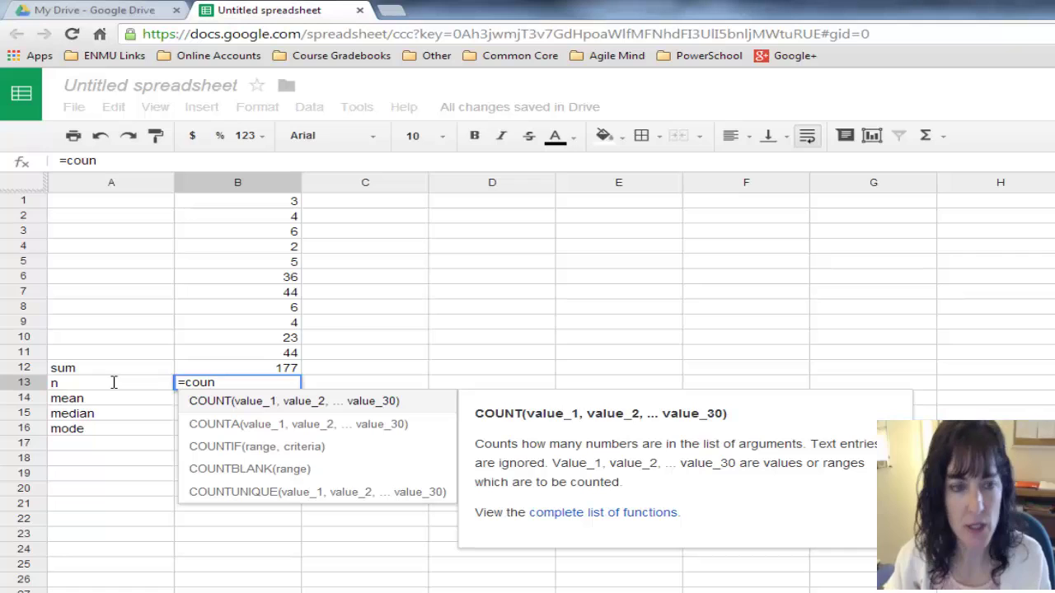
pyautogui.write('t')
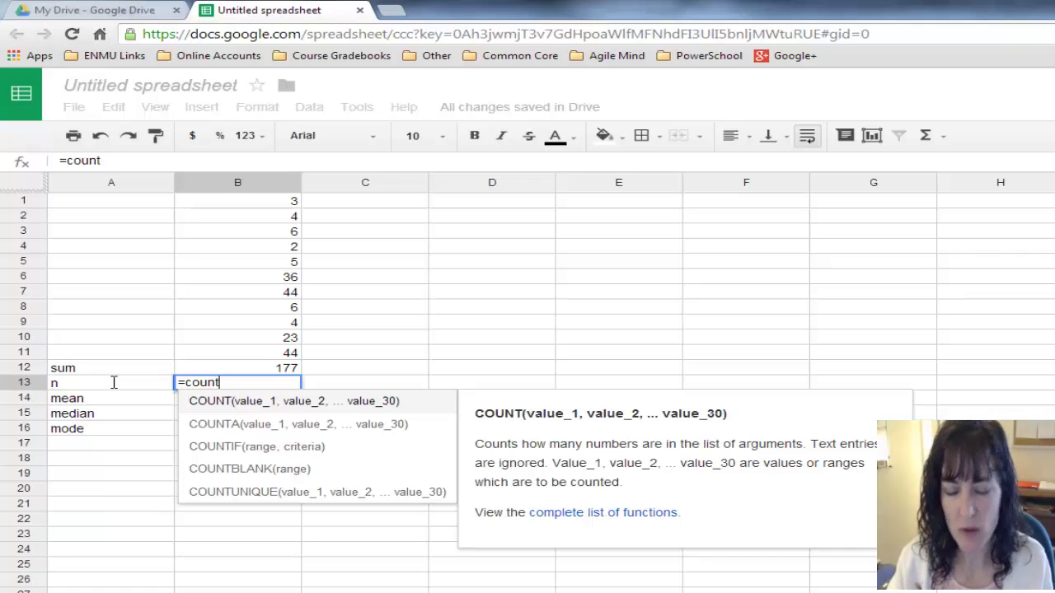
pyautogui.write('(')
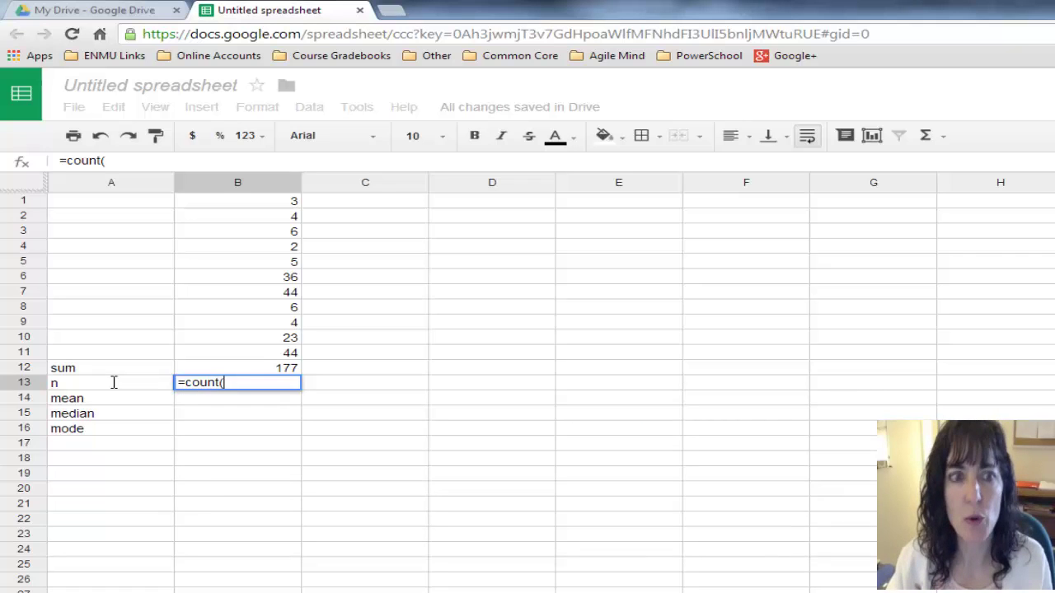
pyautogui.click(244, 208)
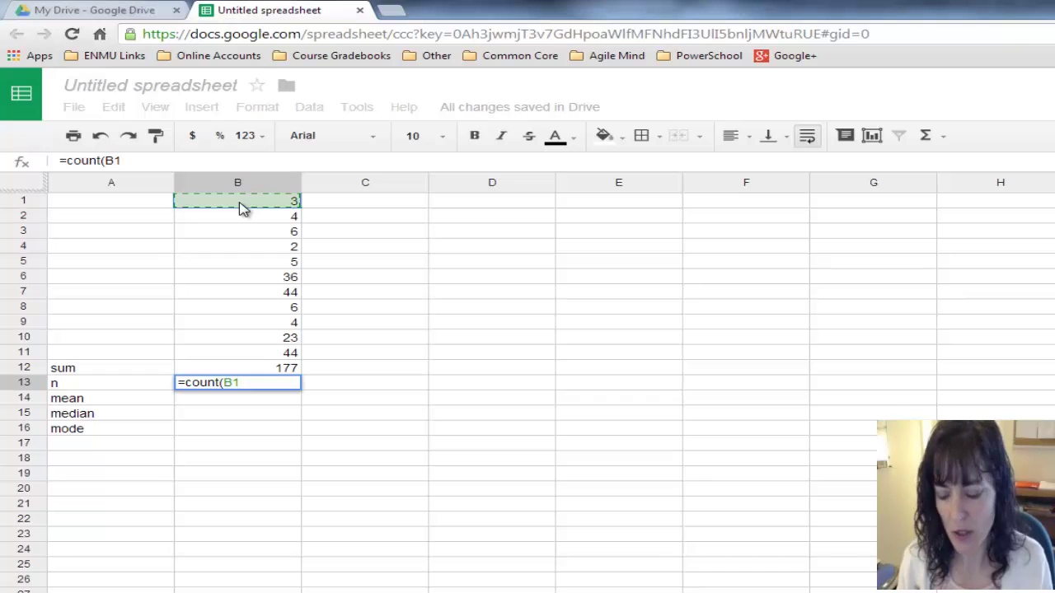
pyautogui.write(':B12')
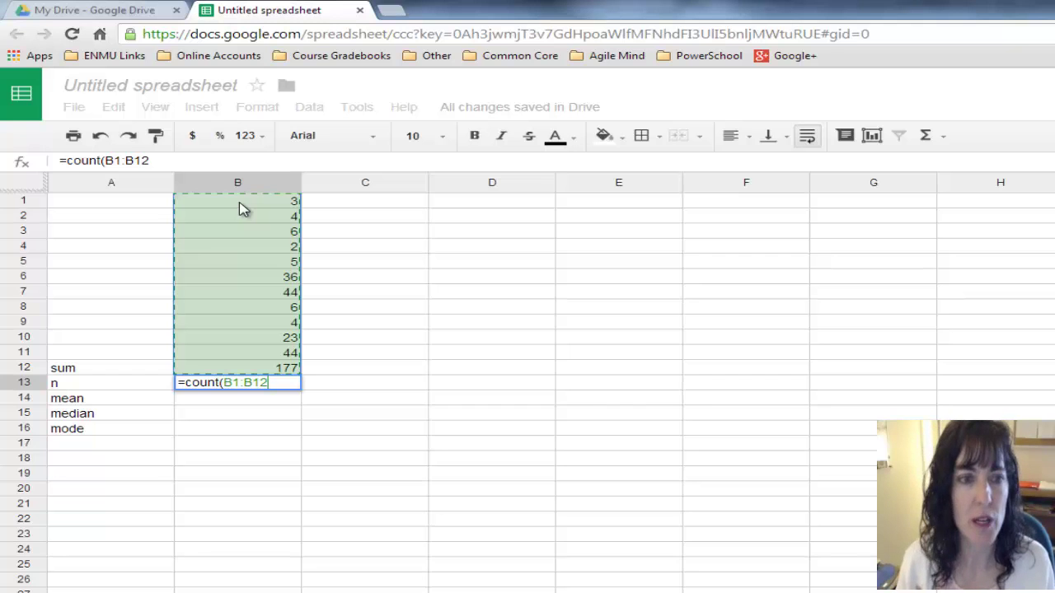
pyautogui.press('BackSpace')
pyautogui.write('1')
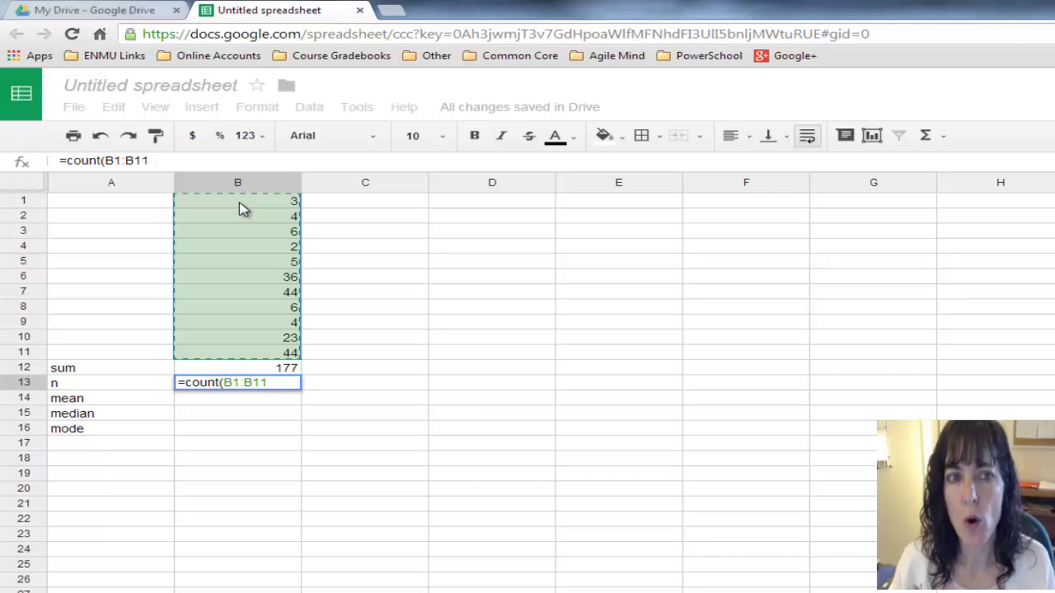
pyautogui.press('BackSpace')
pyautogui.press('BackSpace')
pyautogui.press('BackSpace')
pyautogui.press('BackSpace')
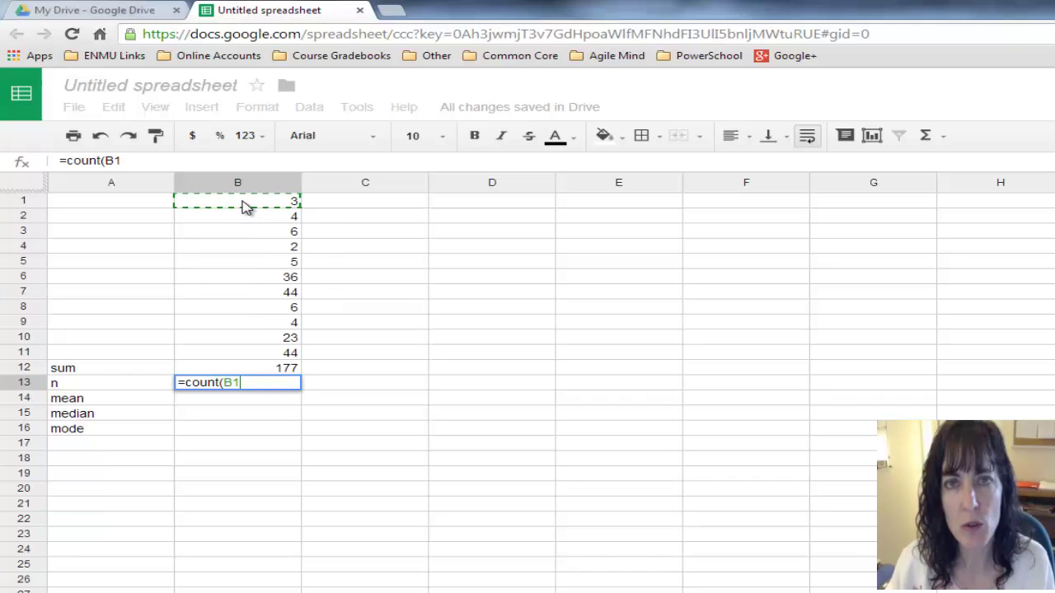
# Complete the COUNT formula in B13 with the range B1:B11 and enter it
pyautogui.moveTo(245, 206); pyautogui.dragTo(252, 362)
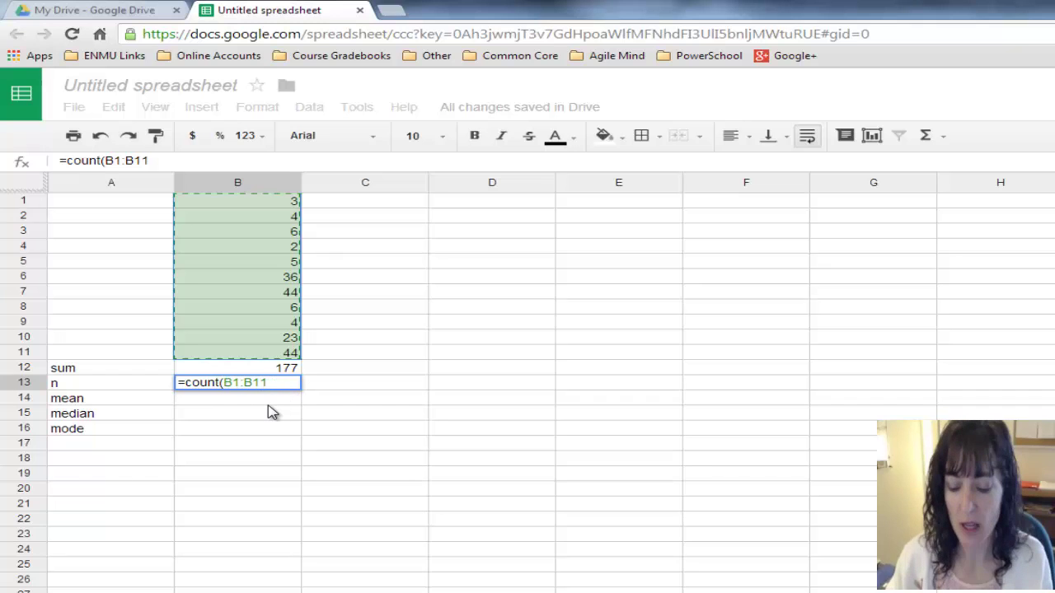
pyautogui.write(')')
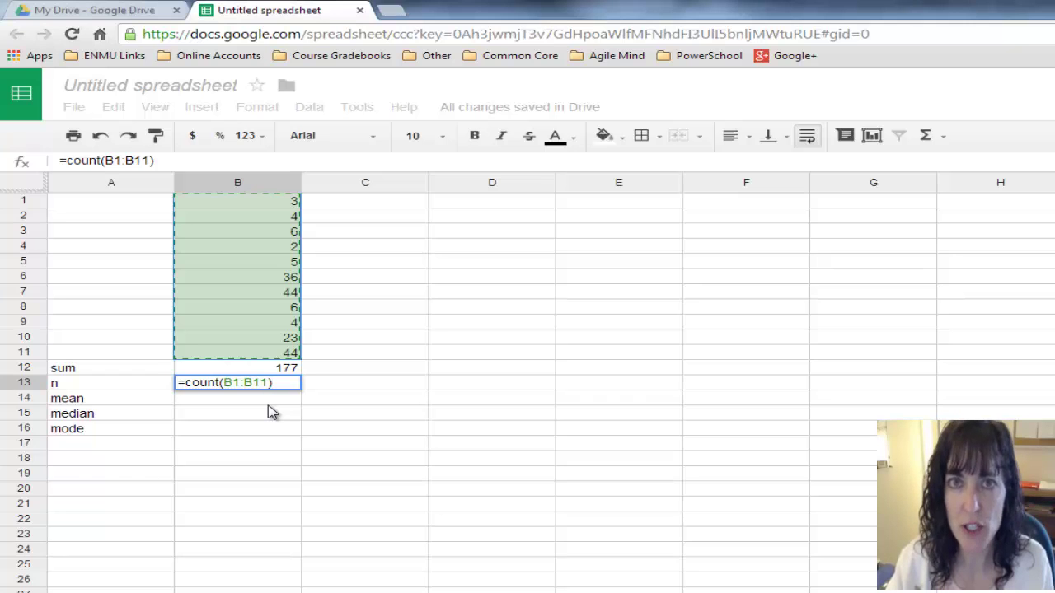
pyautogui.press('Return')
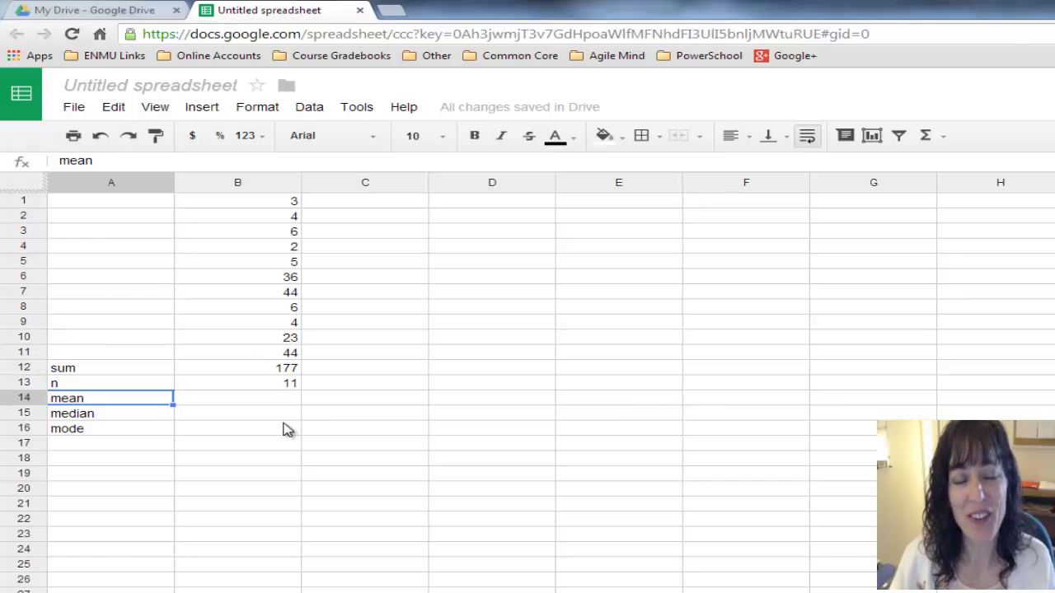
# Extend the mean label in A14 so it reads: mean "by hand"
pyautogui.click(235, 401)
pyautogui.click(115, 400)
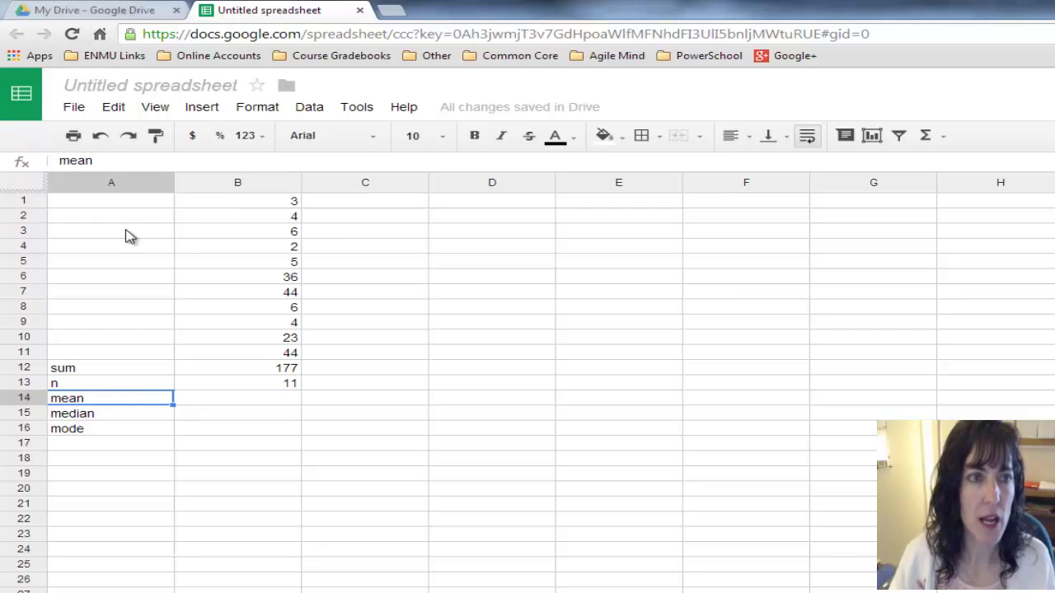
pyautogui.click(126, 158)
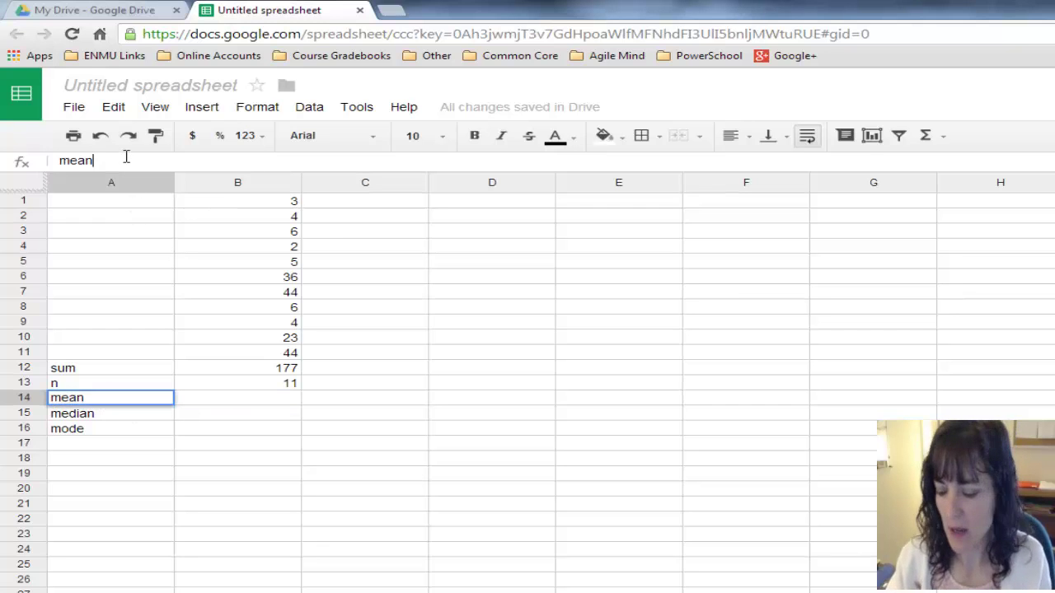
pyautogui.write('"')
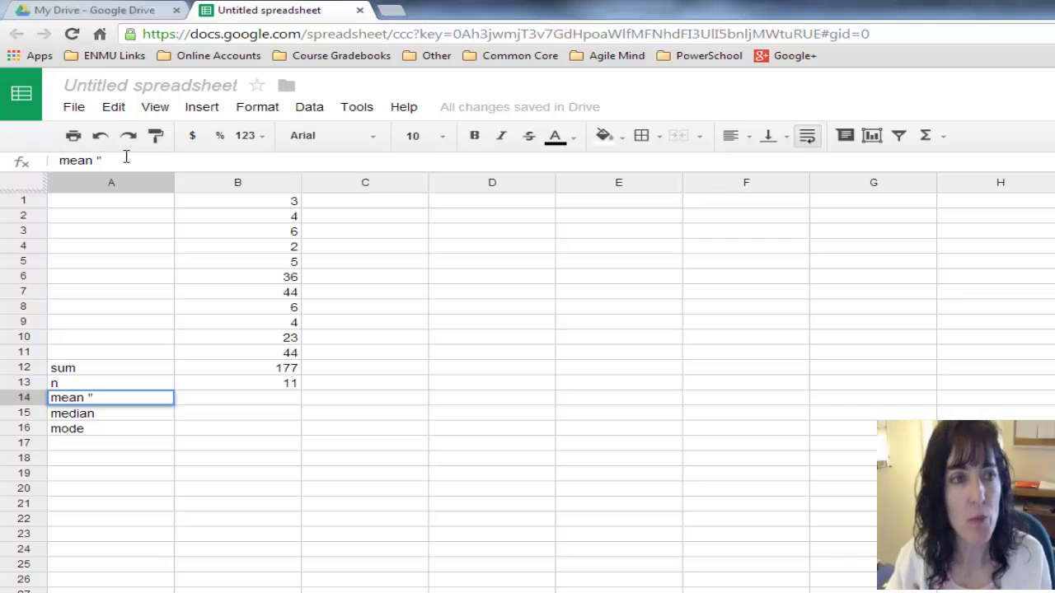
pyautogui.write('by')
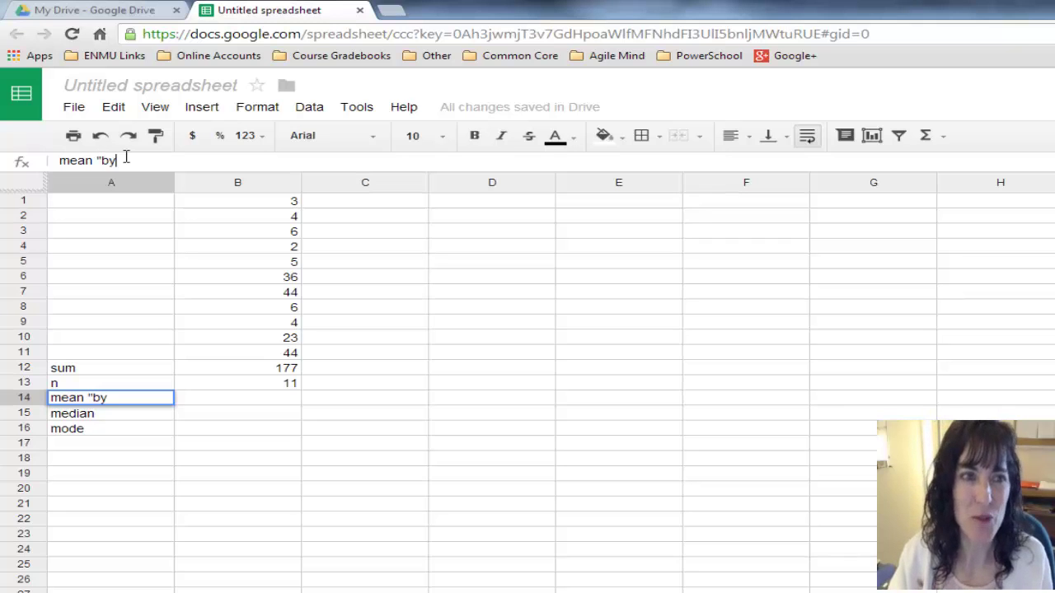
pyautogui.write(' hand')
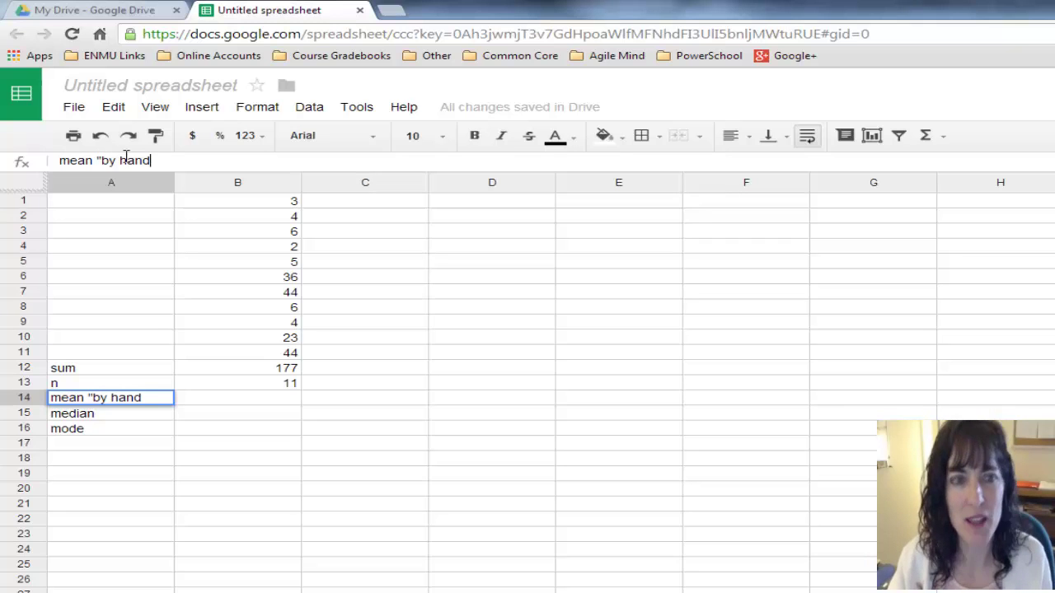
pyautogui.write('"')
pyautogui.press('Tab')
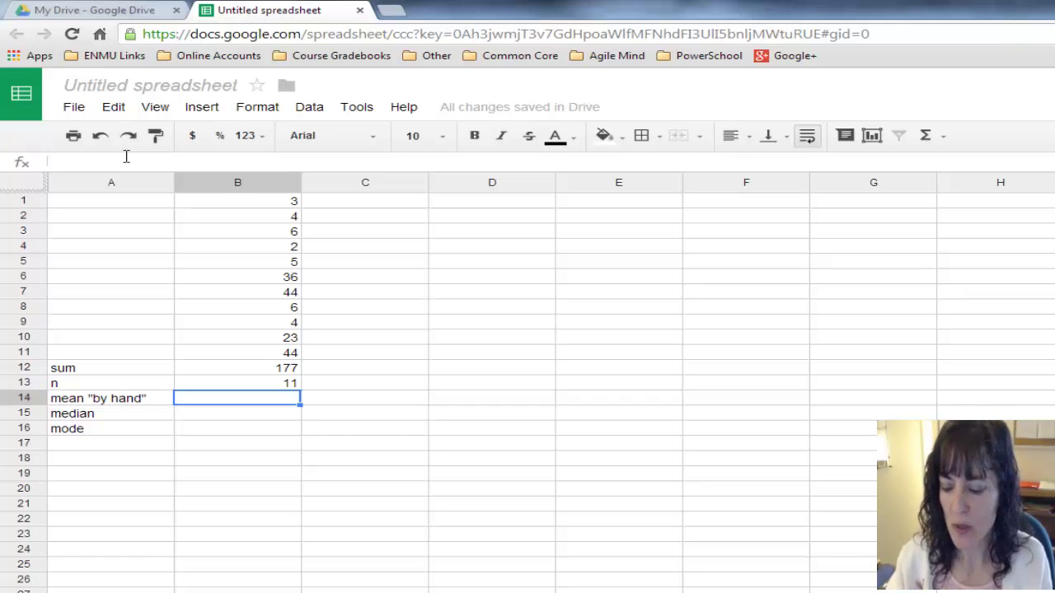
# Calculate the mean in B14 by dividing the sum by the count with the formula =B12/B13
pyautogui.write('=')
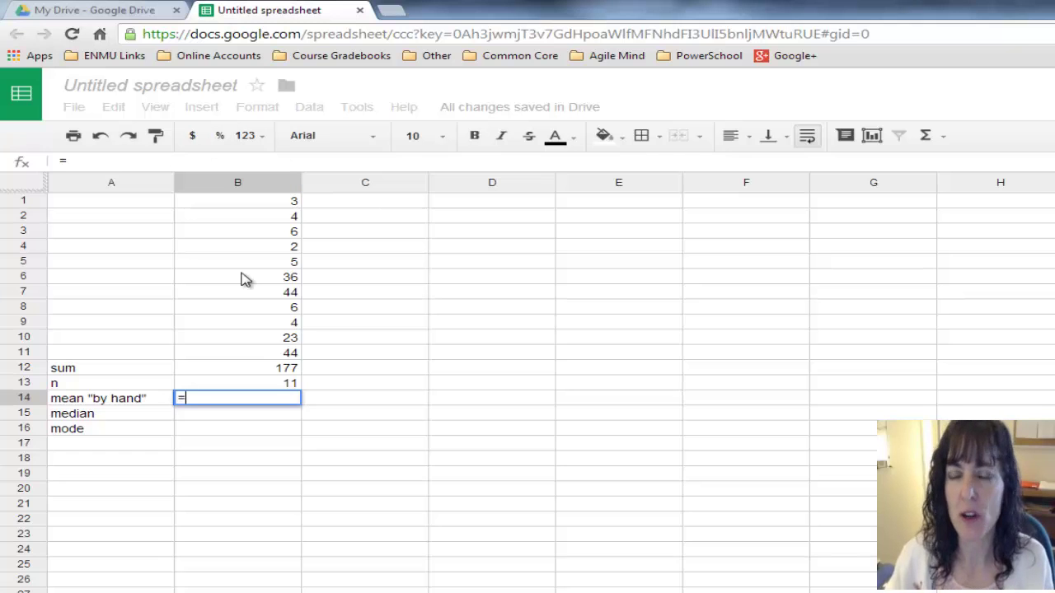
pyautogui.click(216, 372)
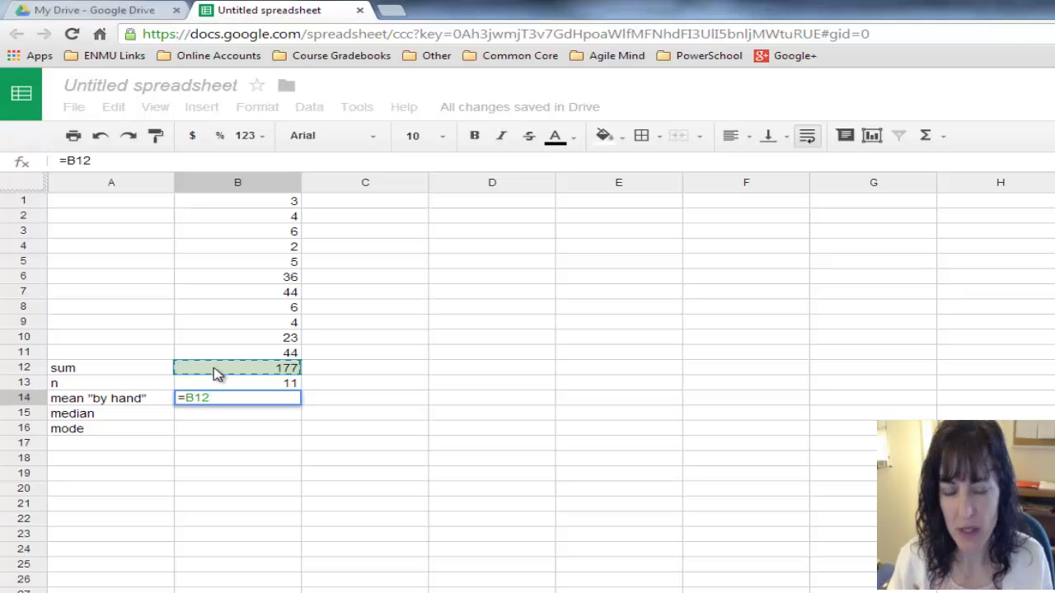
pyautogui.write('/')
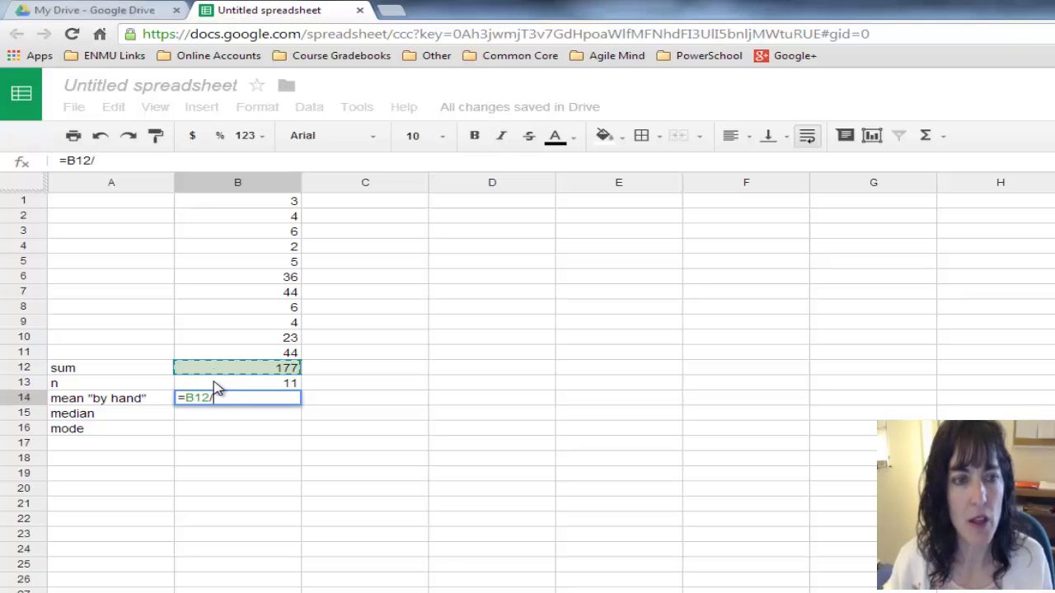
pyautogui.click(215, 384)
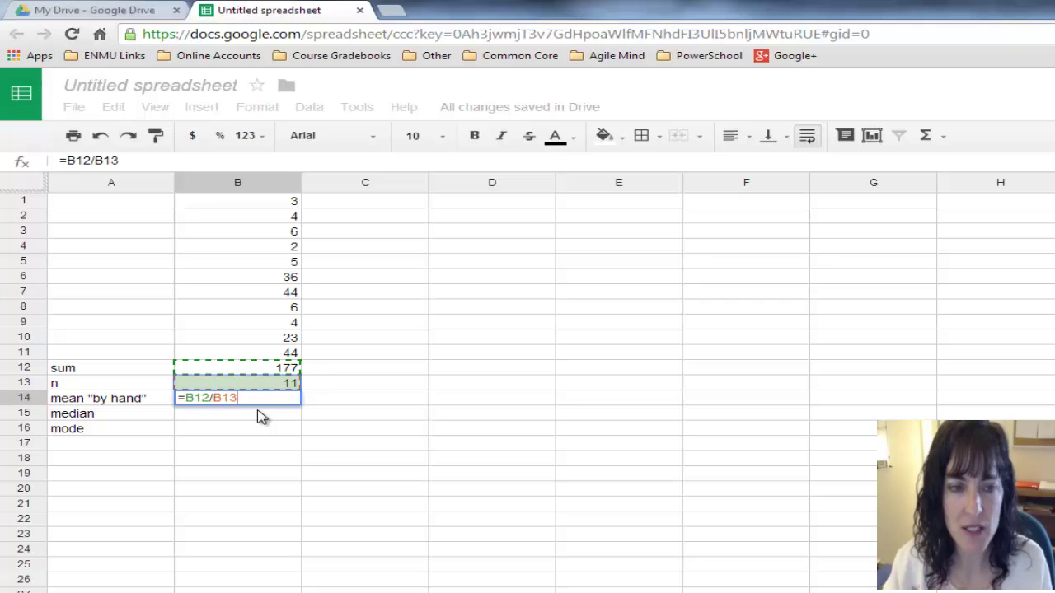
pyautogui.press('Return')
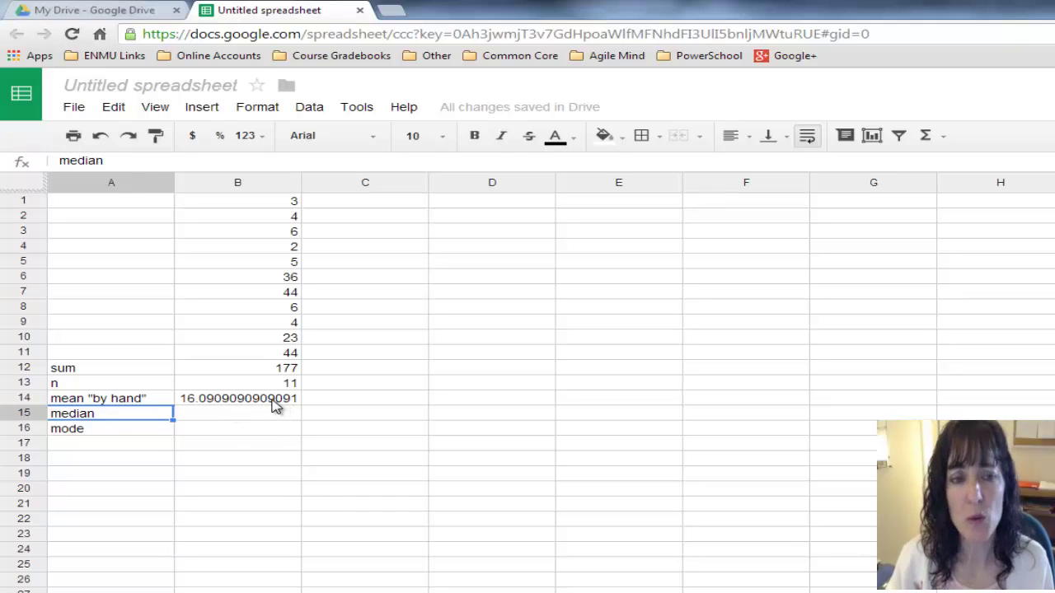
# Format the mean in B14 as a number with 2 decimals
pyautogui.click(275, 402)
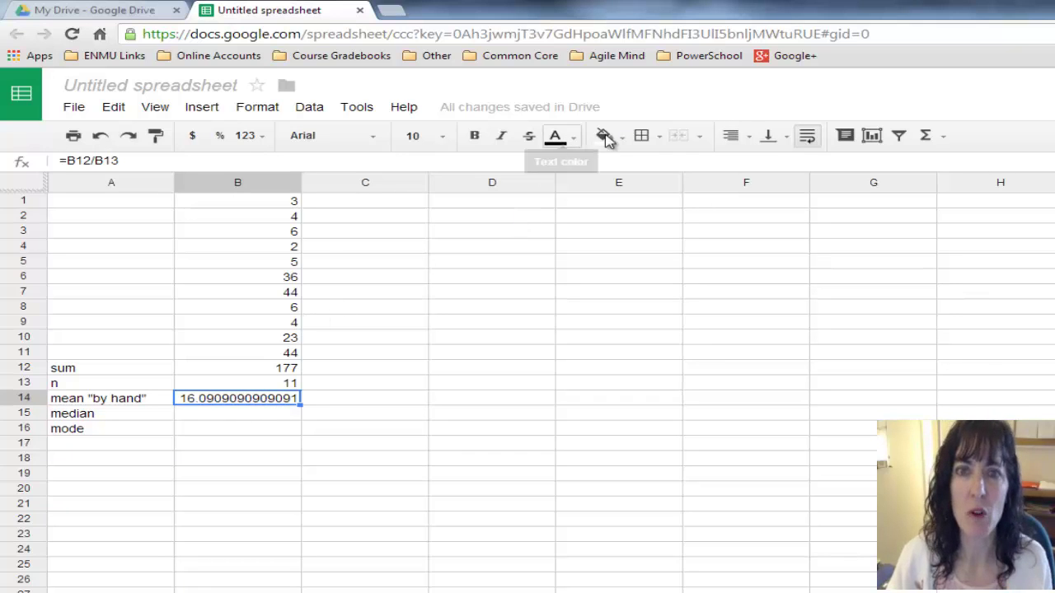
pyautogui.click(263, 139)
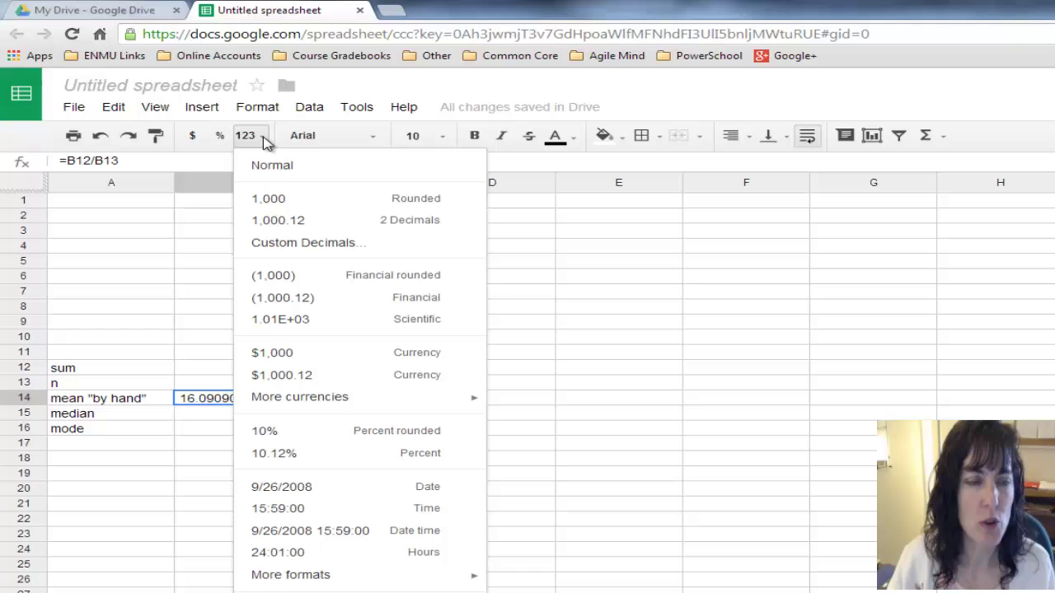
pyautogui.click(300, 231)
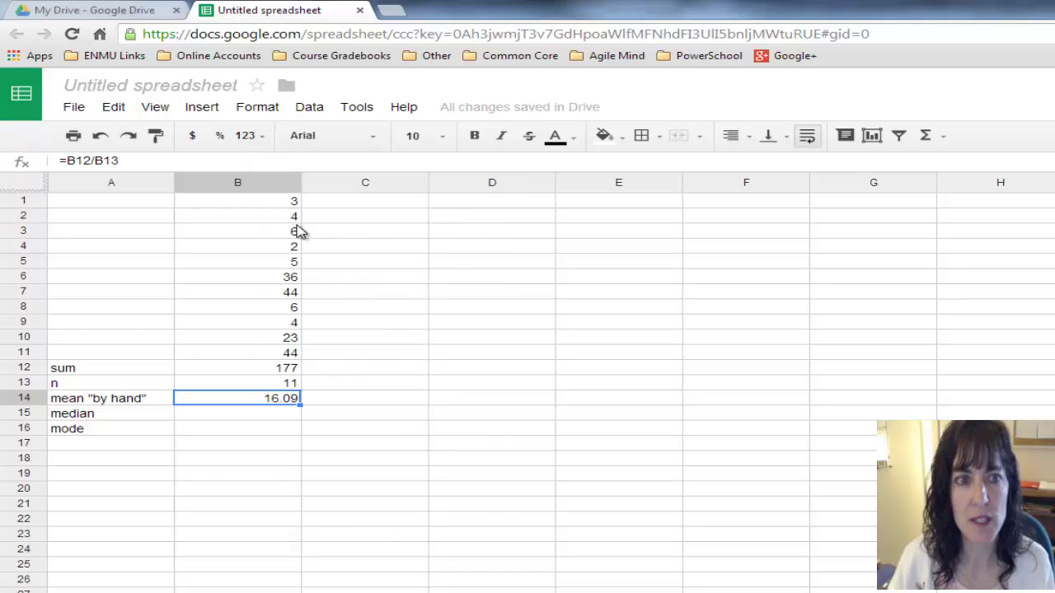
# Apply a custom decimal format with 4 decimal places to the mean in B14
pyautogui.click(215, 112)
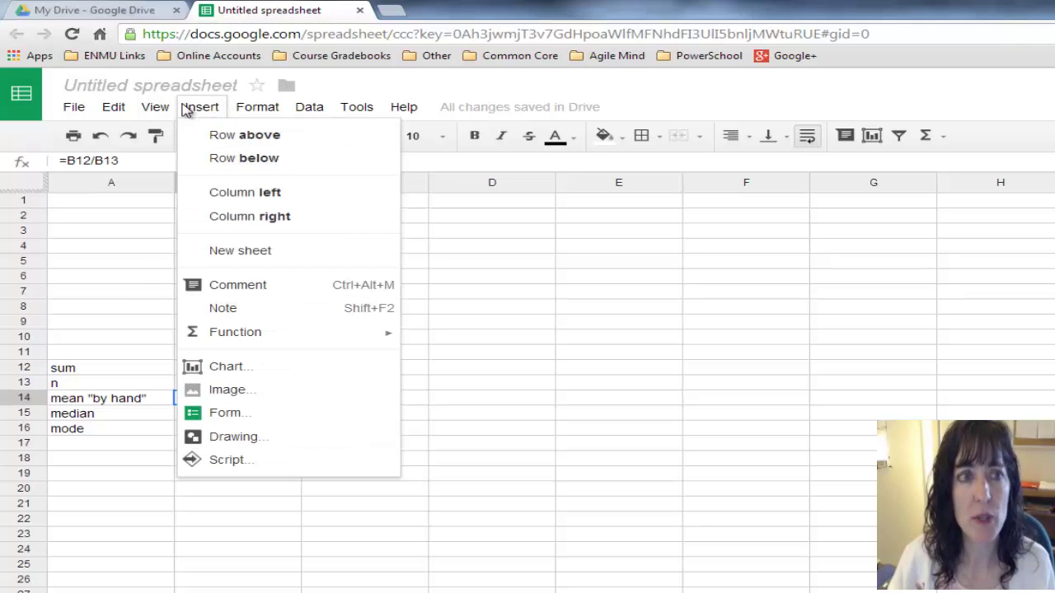
pyautogui.click(247, 135)
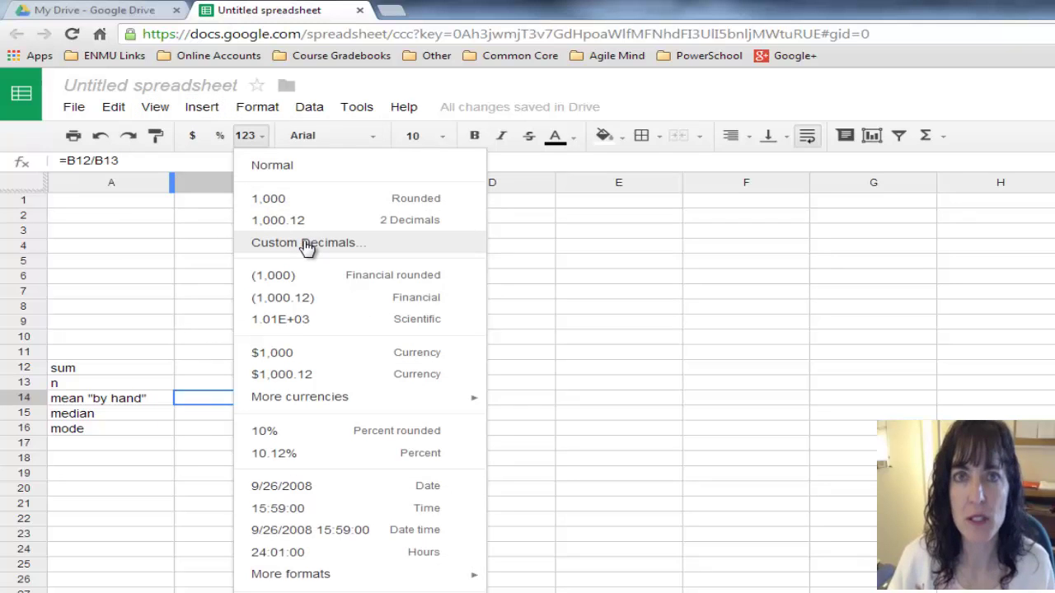
pyautogui.click(305, 245)
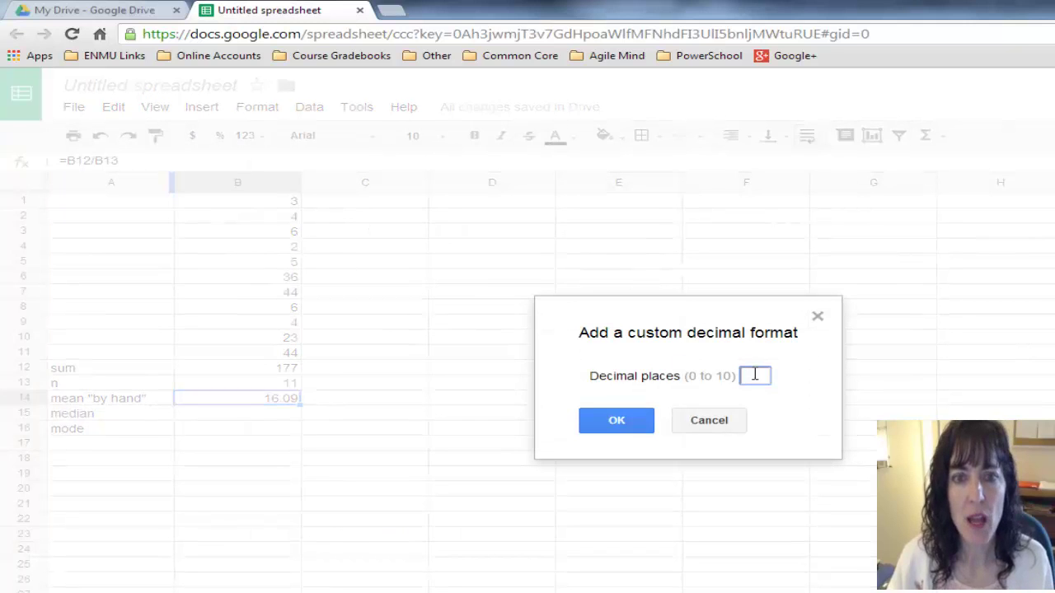
pyautogui.write('4')
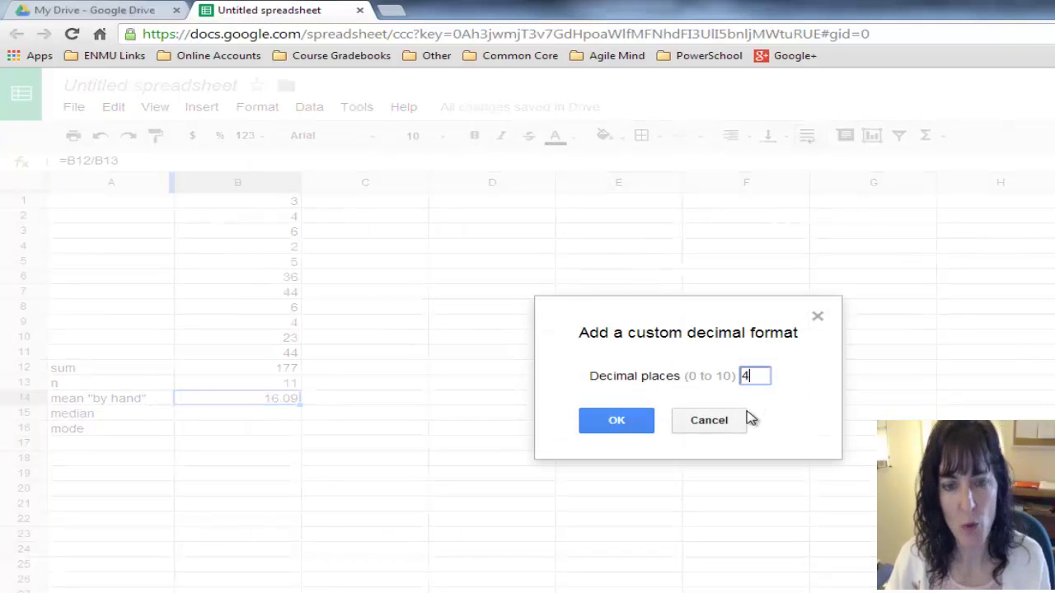
pyautogui.click(618, 421)
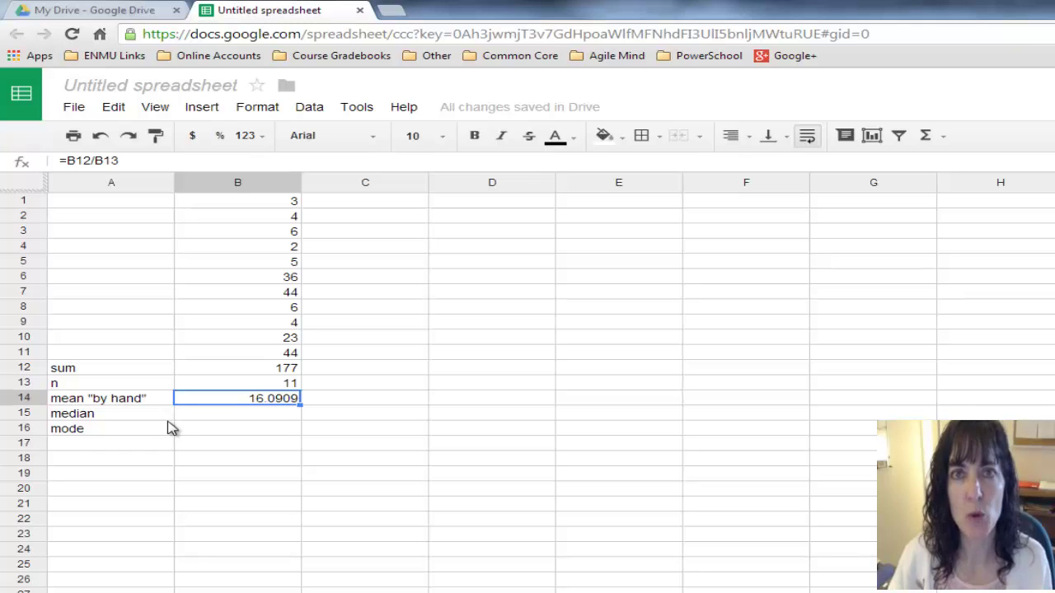
# Insert one blank row above the median row, row 15
pyautogui.click(24, 415)
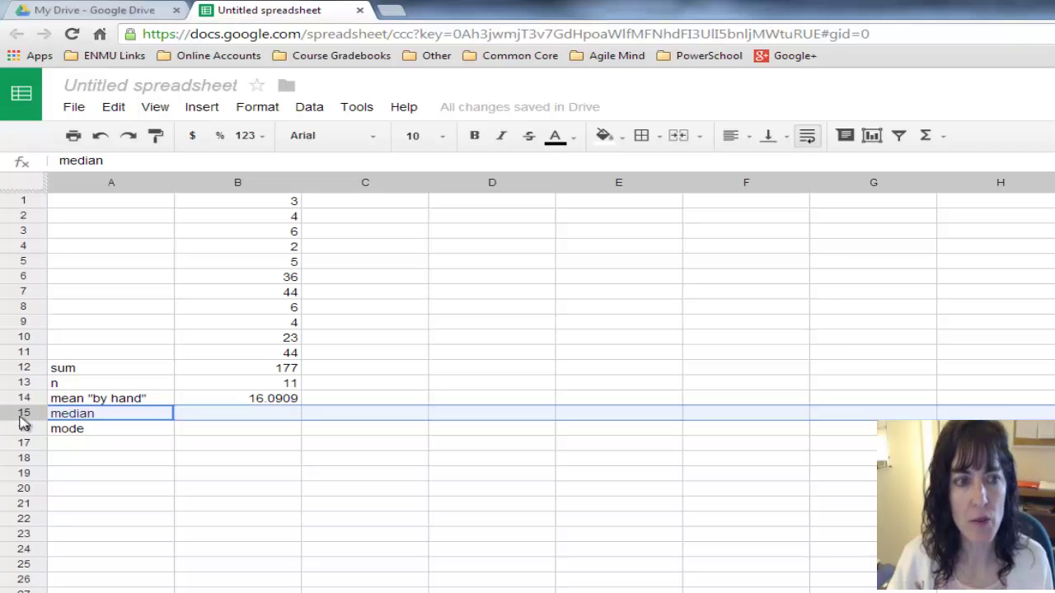
pyautogui.rightClick(25, 418)
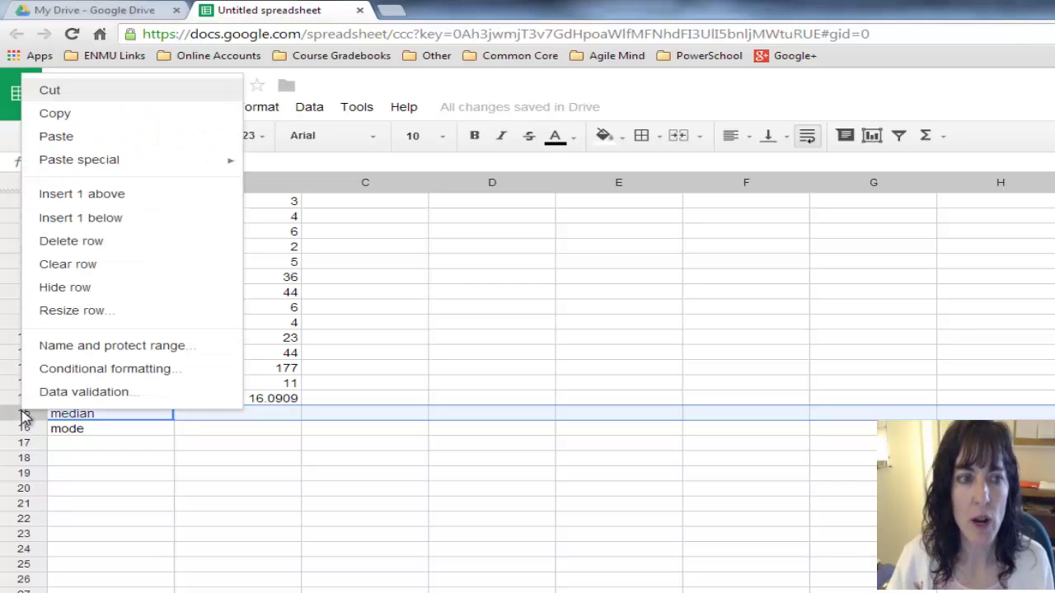
pyautogui.click(96, 195)
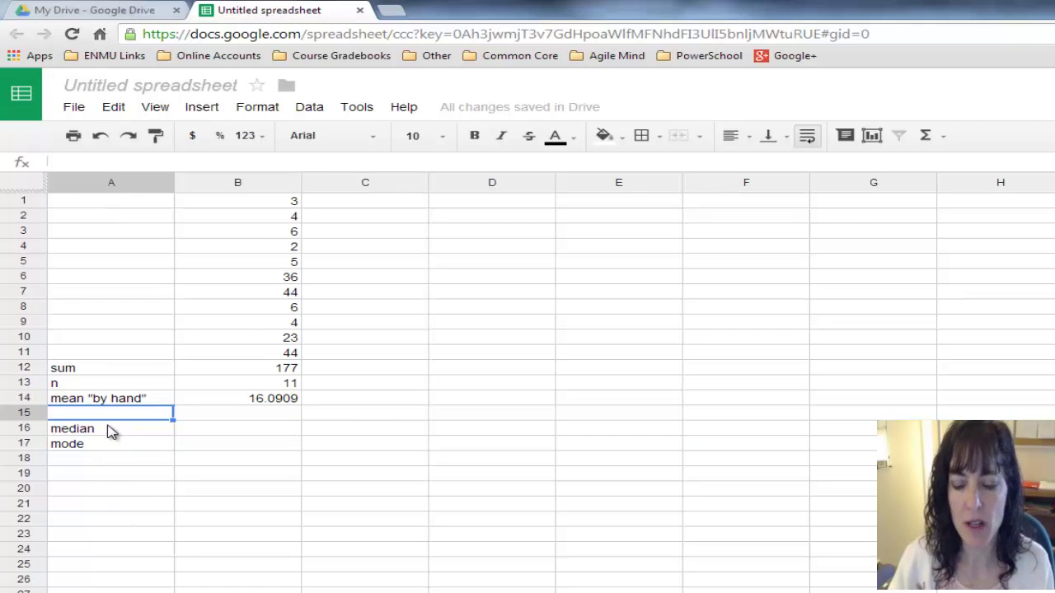
# Label the blank cell A15 as: mean "by Google"
pyautogui.write('mean')
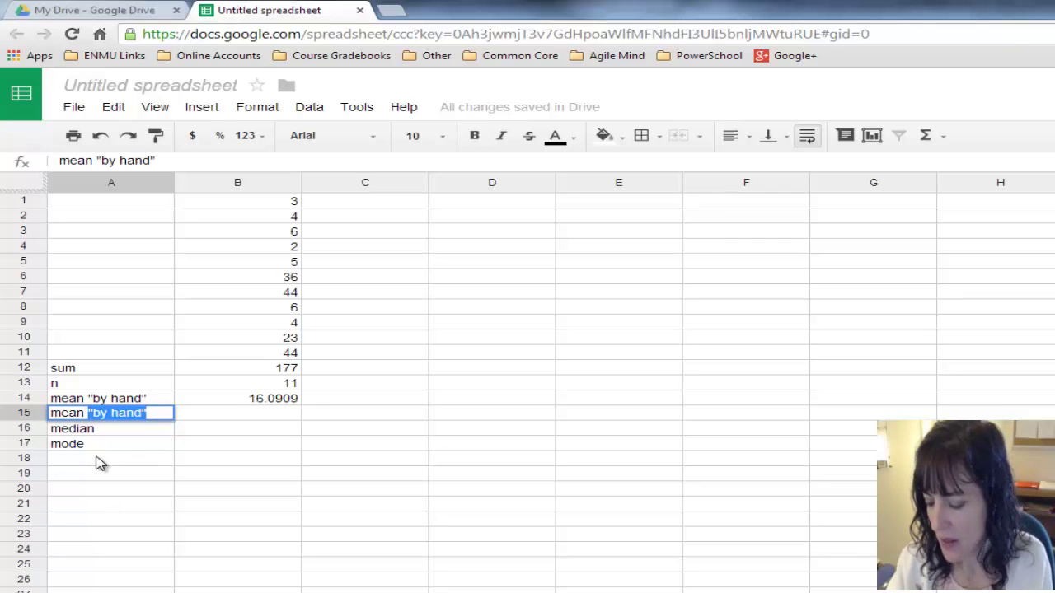
pyautogui.press('Up')
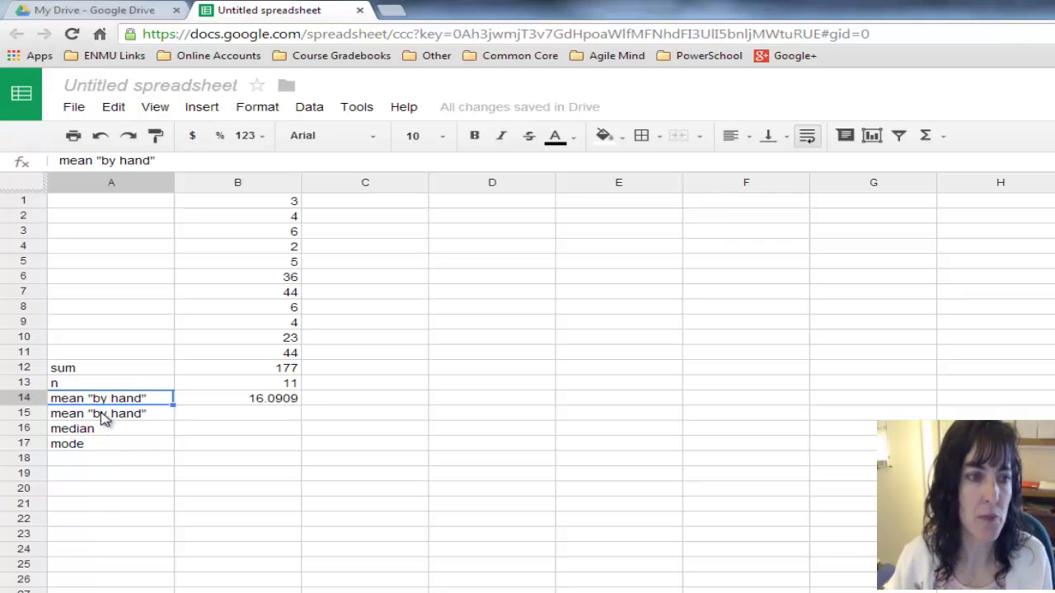
pyautogui.click(103, 417)
pyautogui.write('mean ')
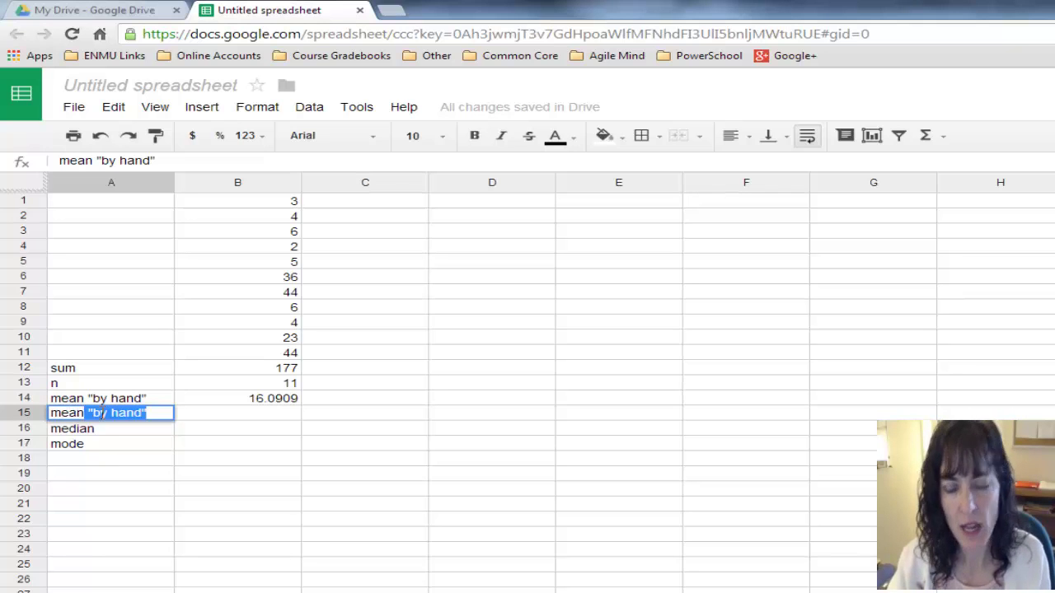
pyautogui.write('"')
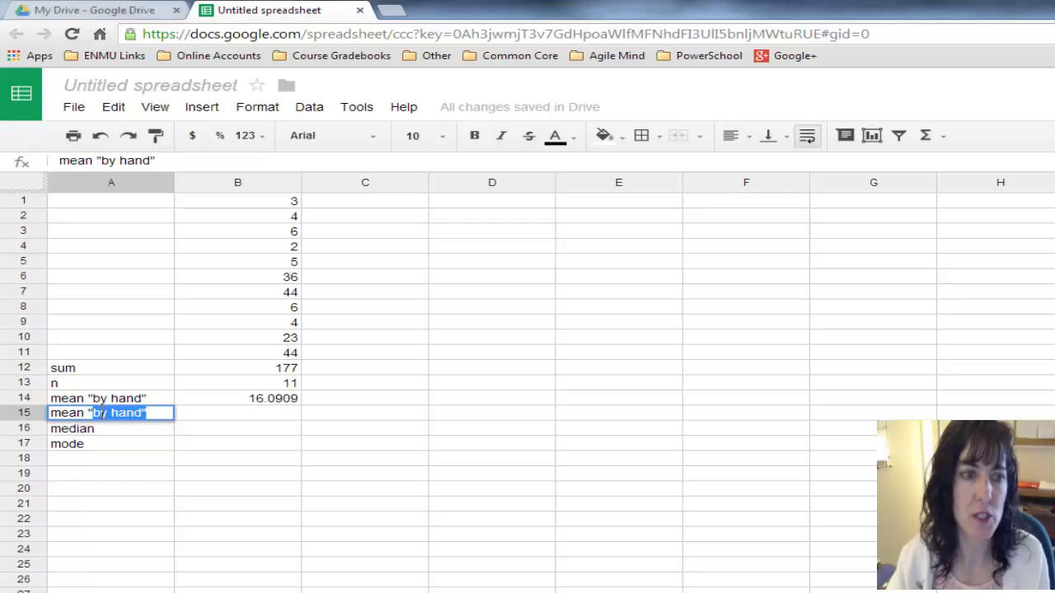
pyautogui.write('by Google')
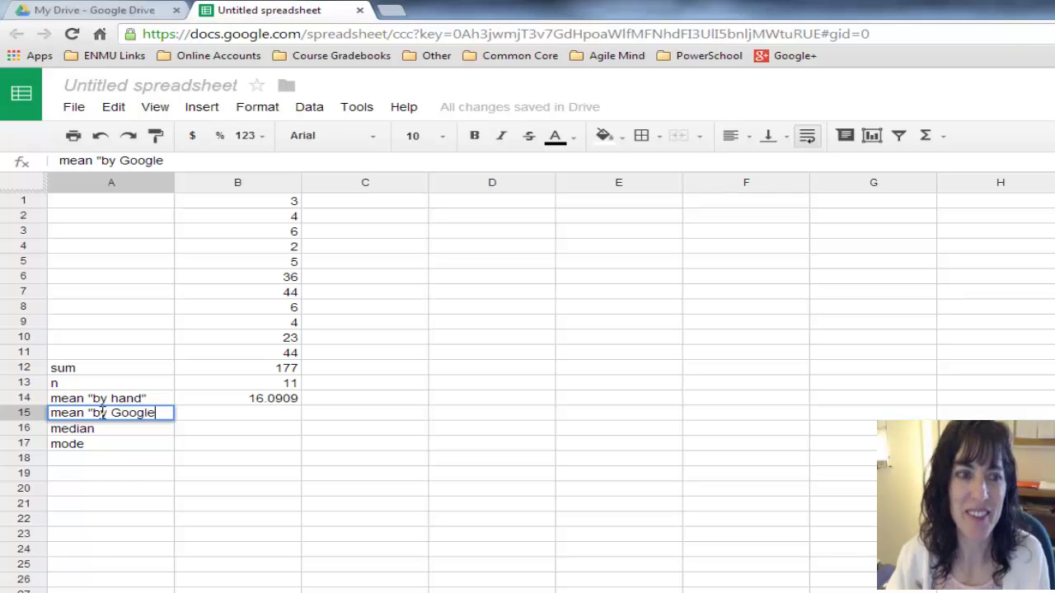
pyautogui.write('"')
pyautogui.press('Tab')
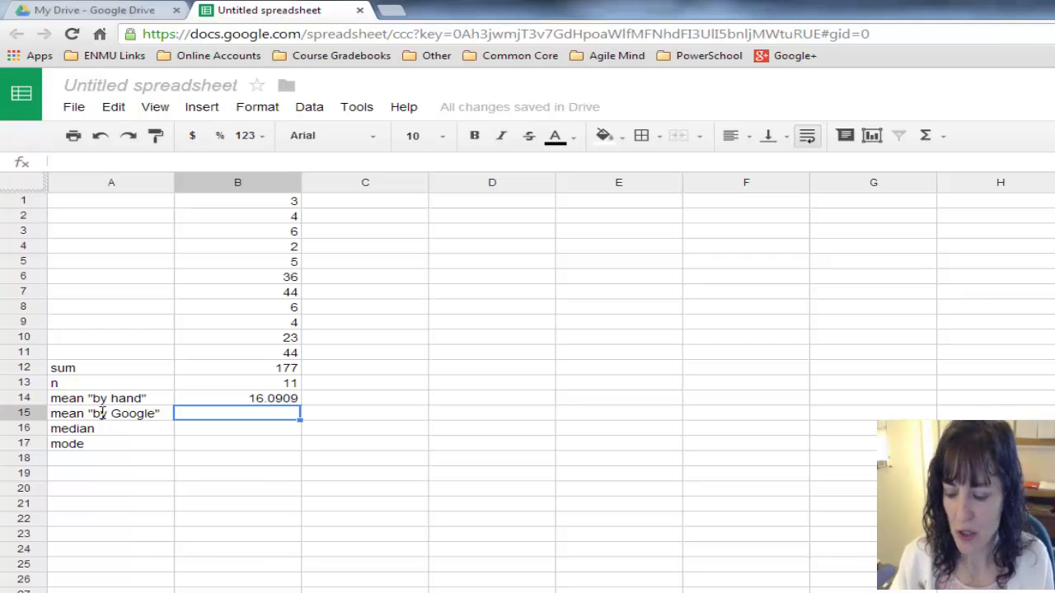
# Calculate the mean in B15 with the formula =average(B1:B11)
pyautogui.write('=')
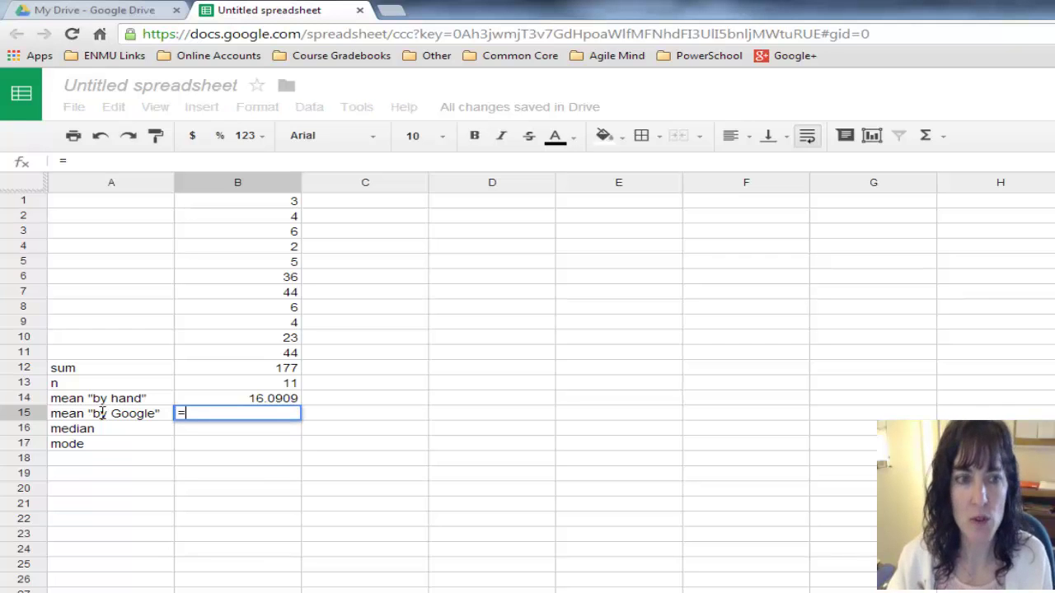
pyautogui.write('av')
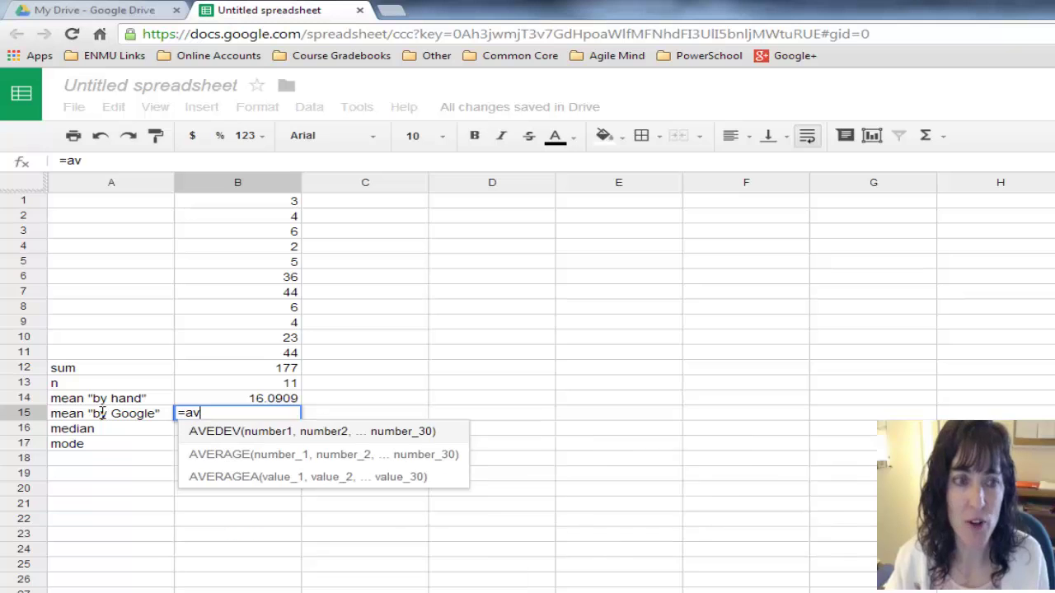
pyautogui.write('erage')
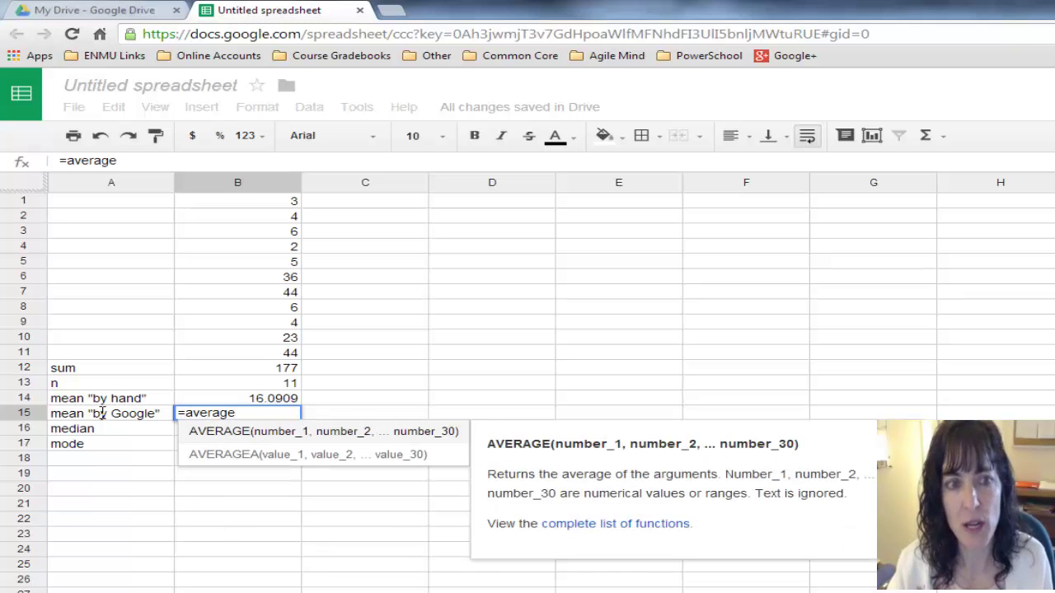
pyautogui.write('(')
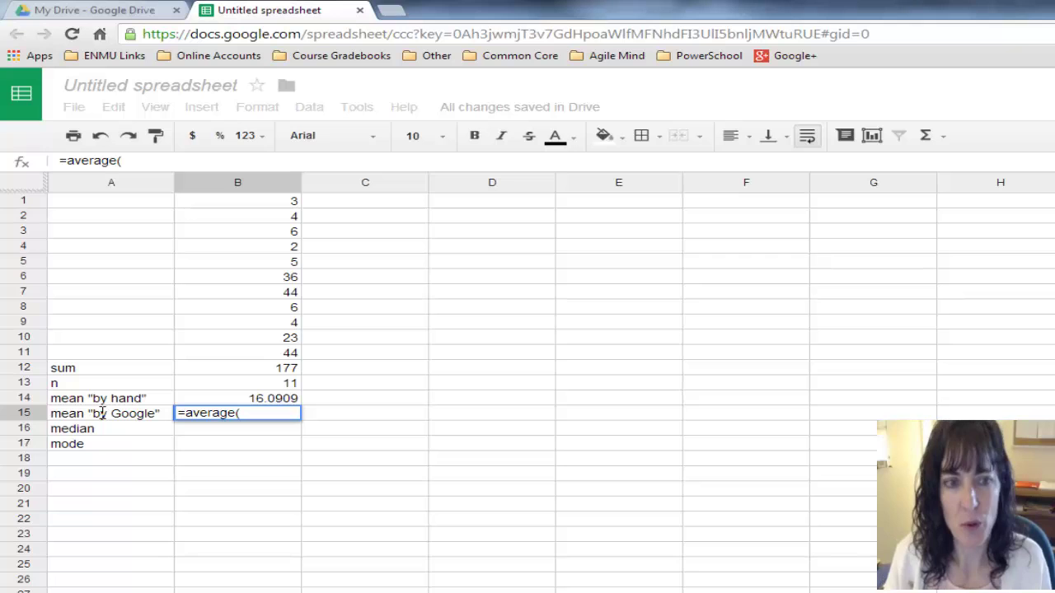
pyautogui.write('B')
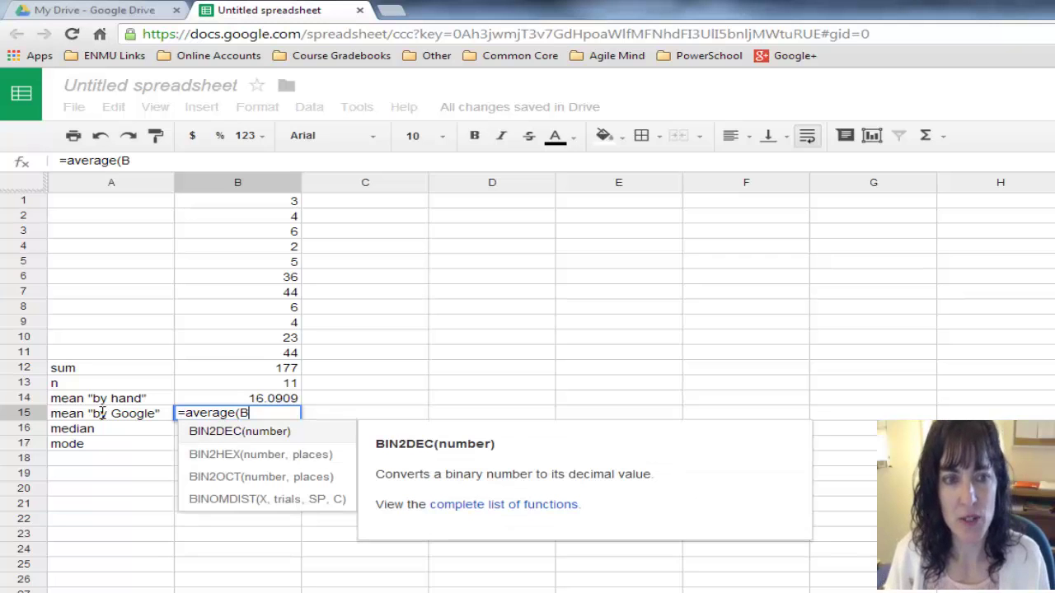
pyautogui.write('1')
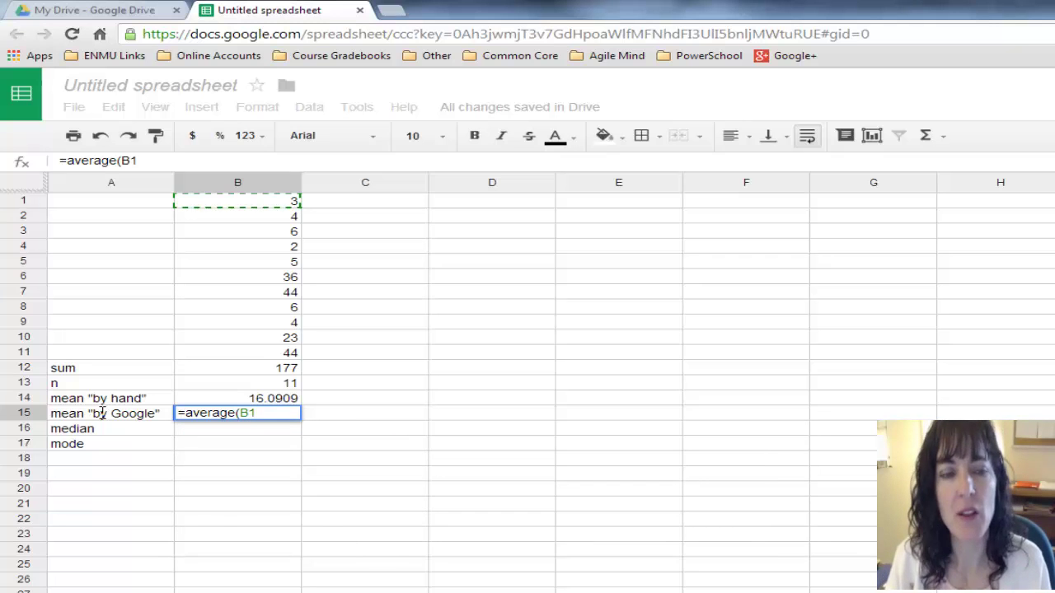
pyautogui.write(':')
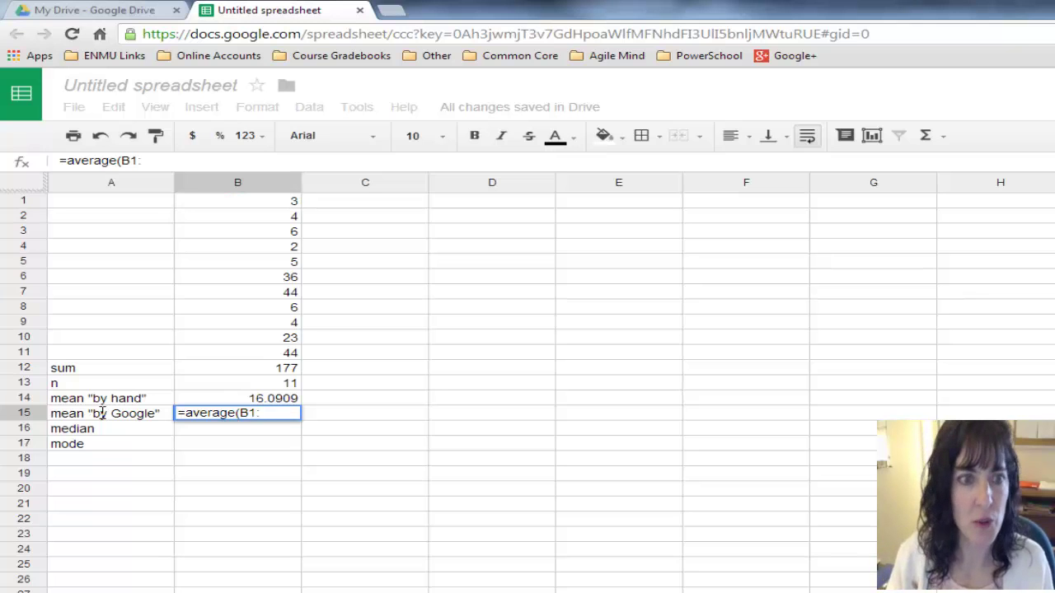
pyautogui.write('B11')
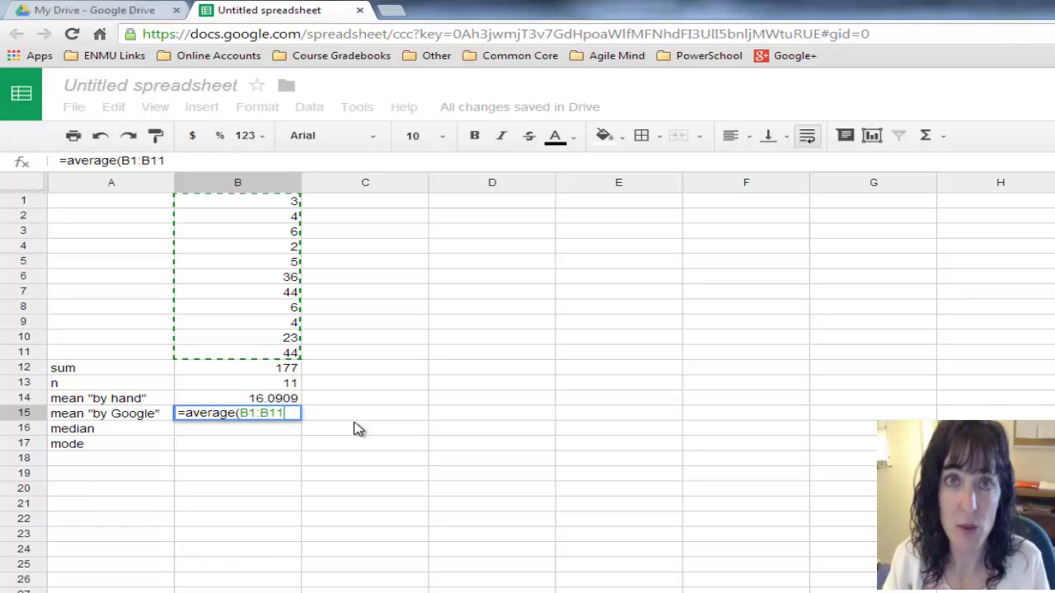
pyautogui.write(')')
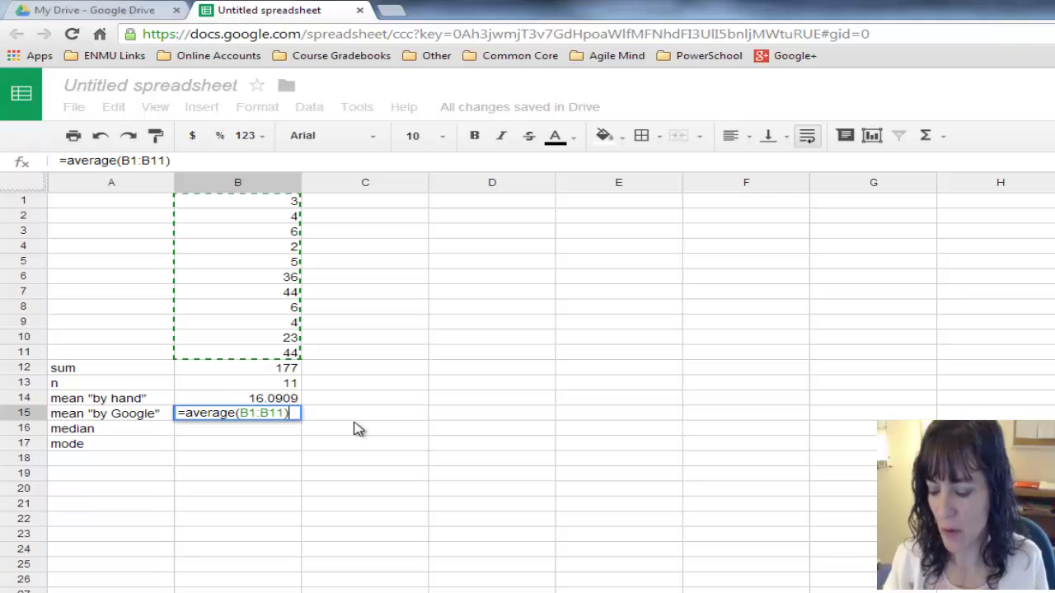
pyautogui.press('Return')
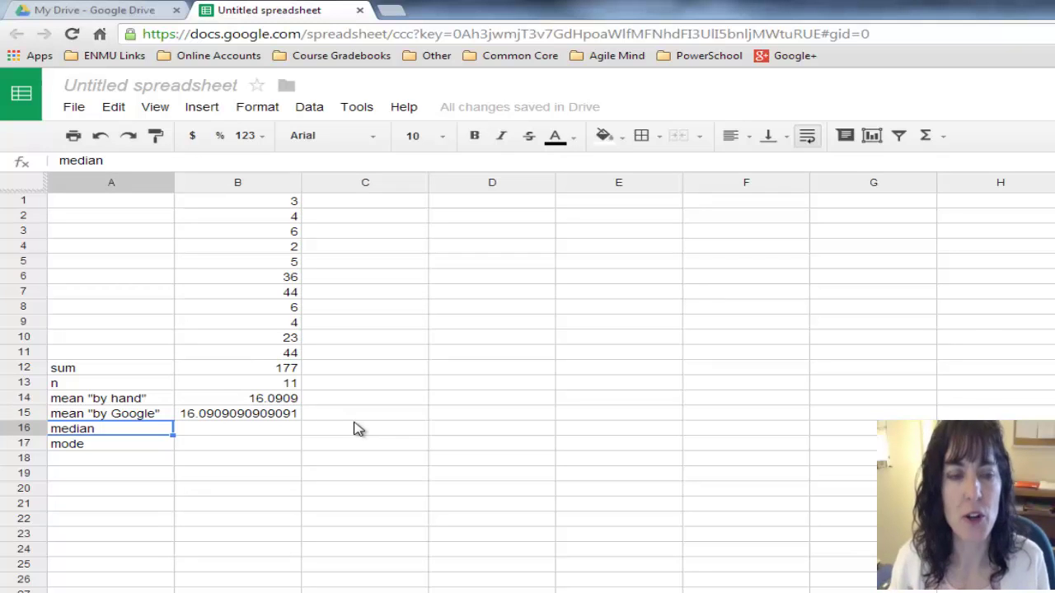
# Apply a custom decimal format with 4 decimal places to the mean in B15
pyautogui.click(244, 419)
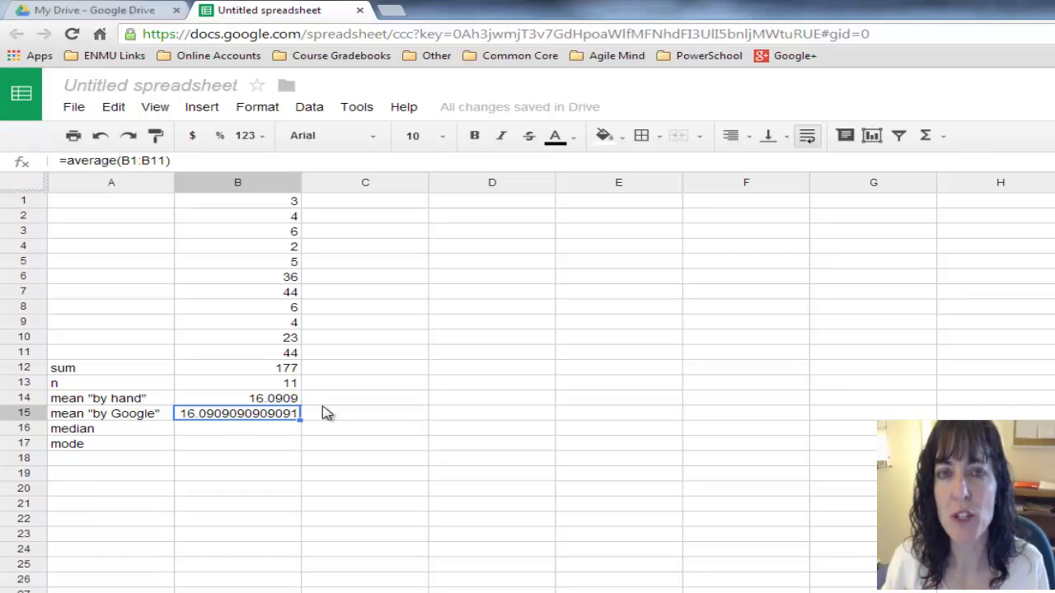
pyautogui.click(260, 138)
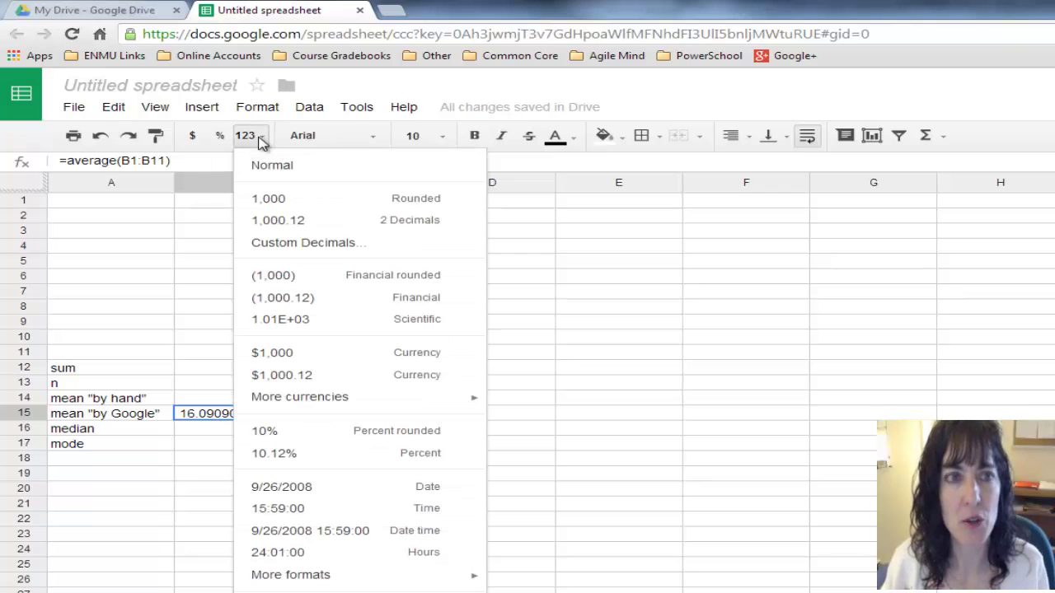
pyautogui.click(305, 244)
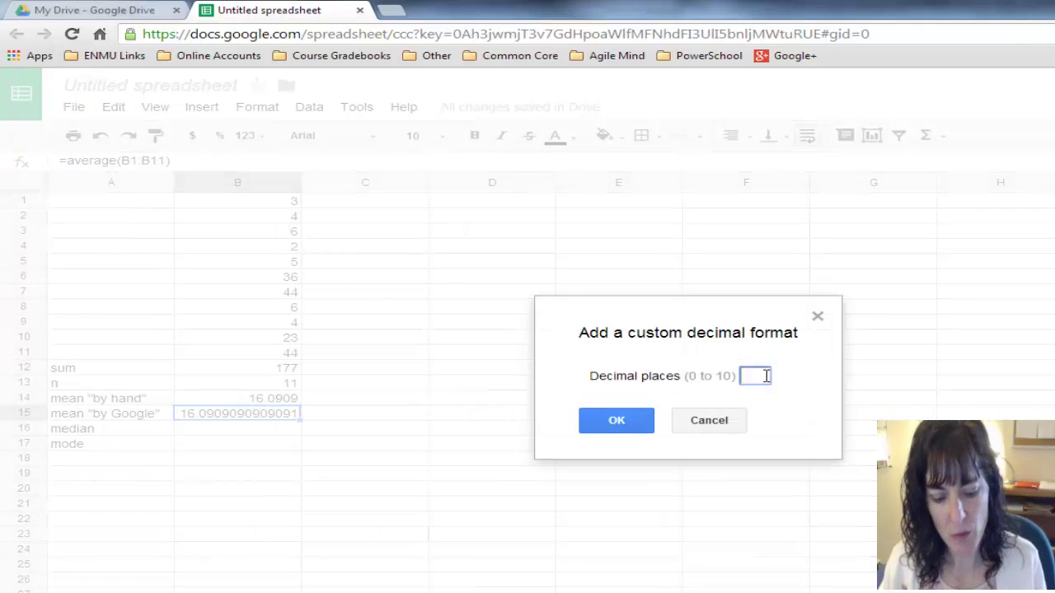
pyautogui.write('4')
pyautogui.press('Return')
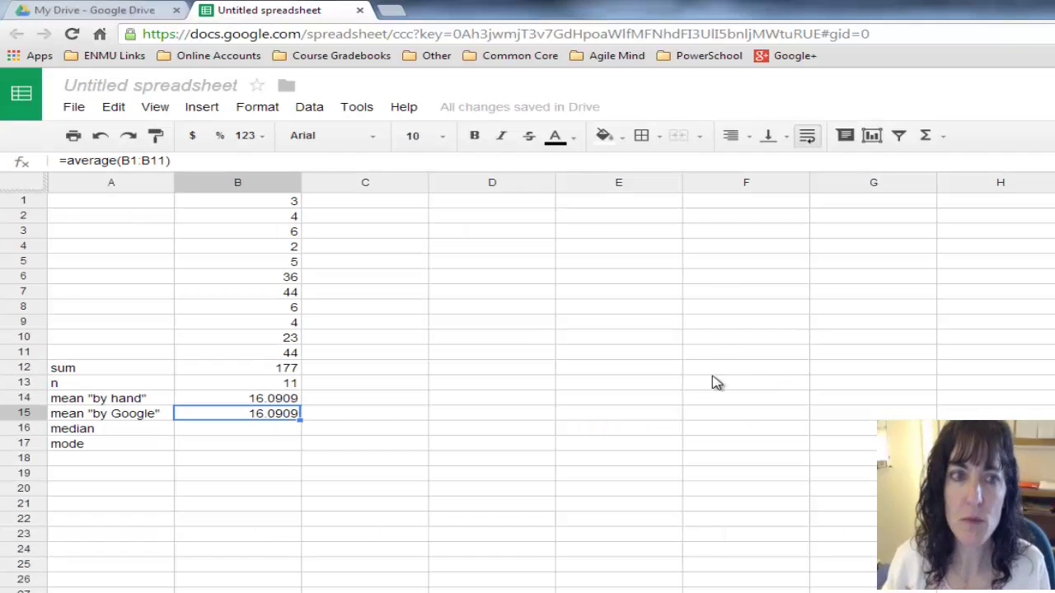
# Calculate the median in B16 with the formula =median(B1:B11)
pyautogui.click(81, 431)
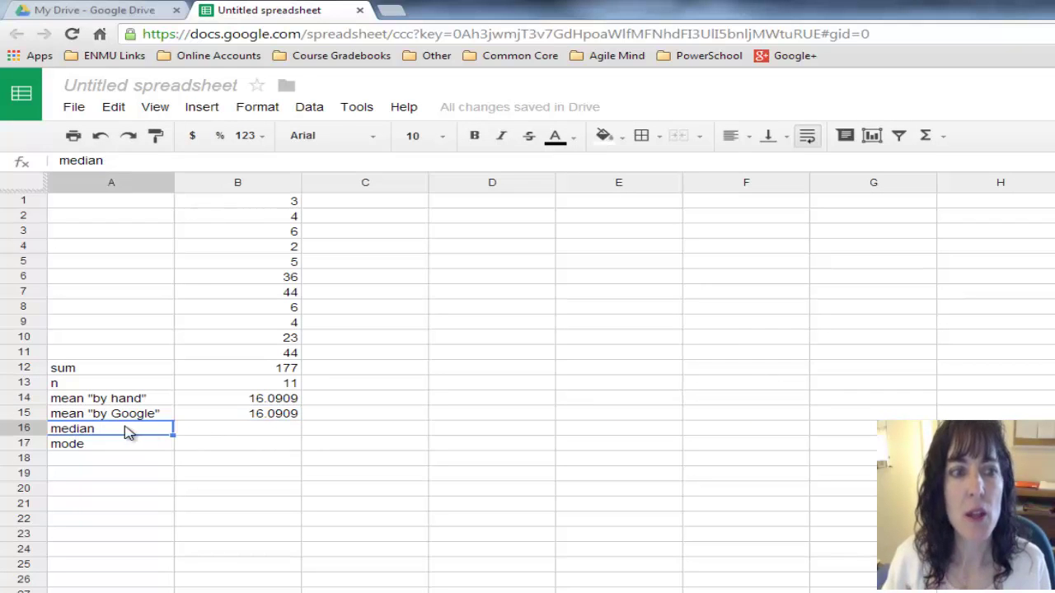
pyautogui.click(212, 432)
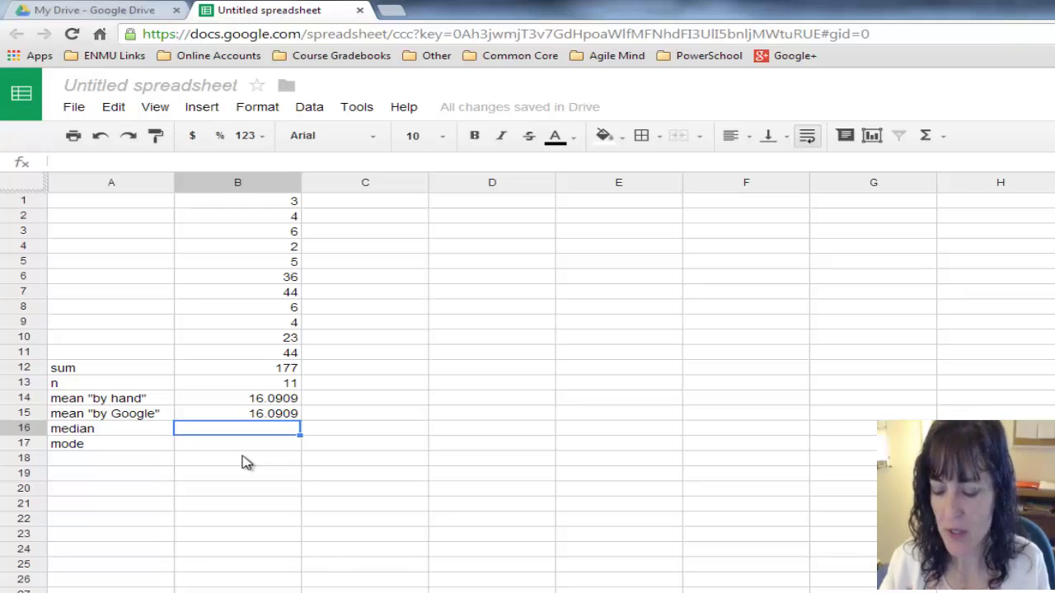
pyautogui.write('=median')
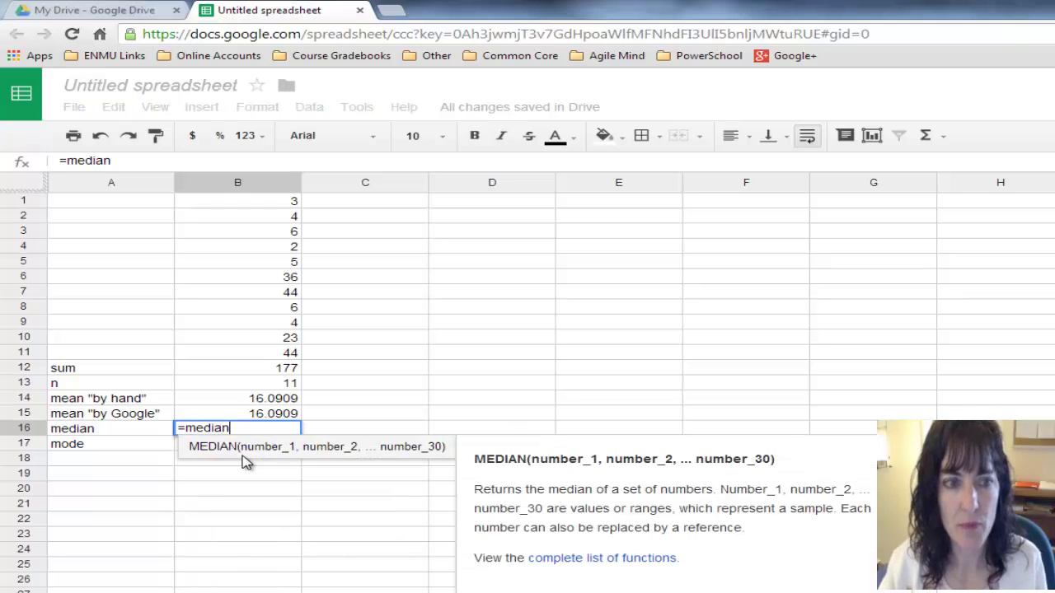
pyautogui.write('(')
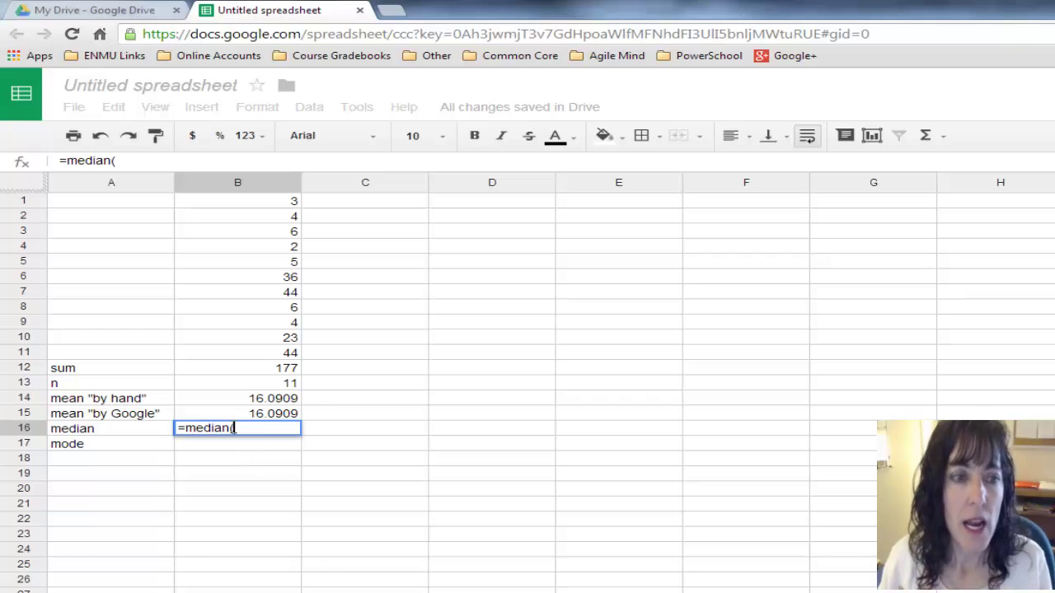
pyautogui.moveTo(280, 204); pyautogui.dragTo(267, 356)
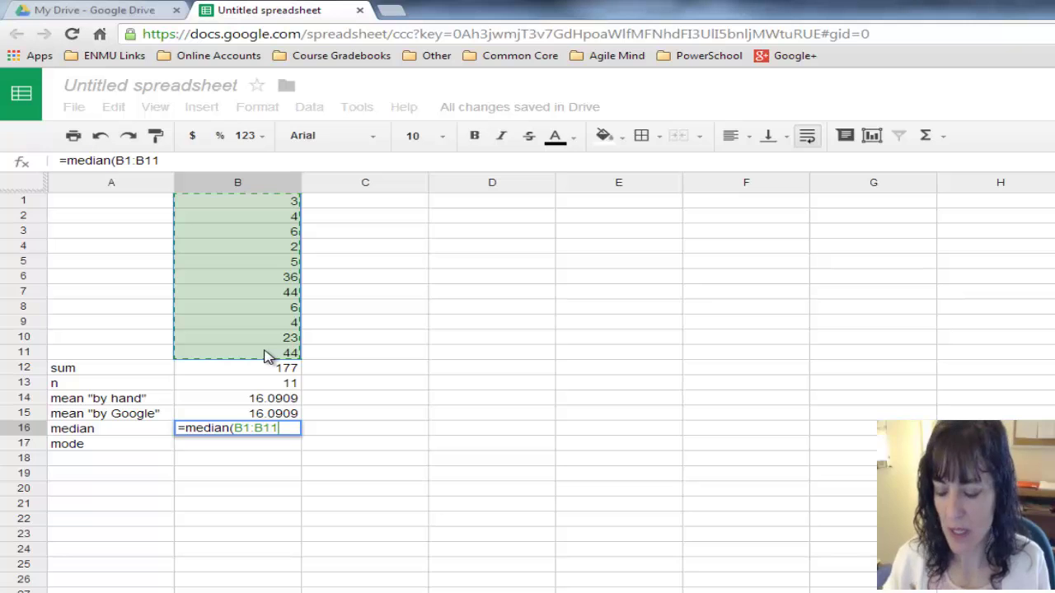
pyautogui.write(')')
pyautogui.press('Return')
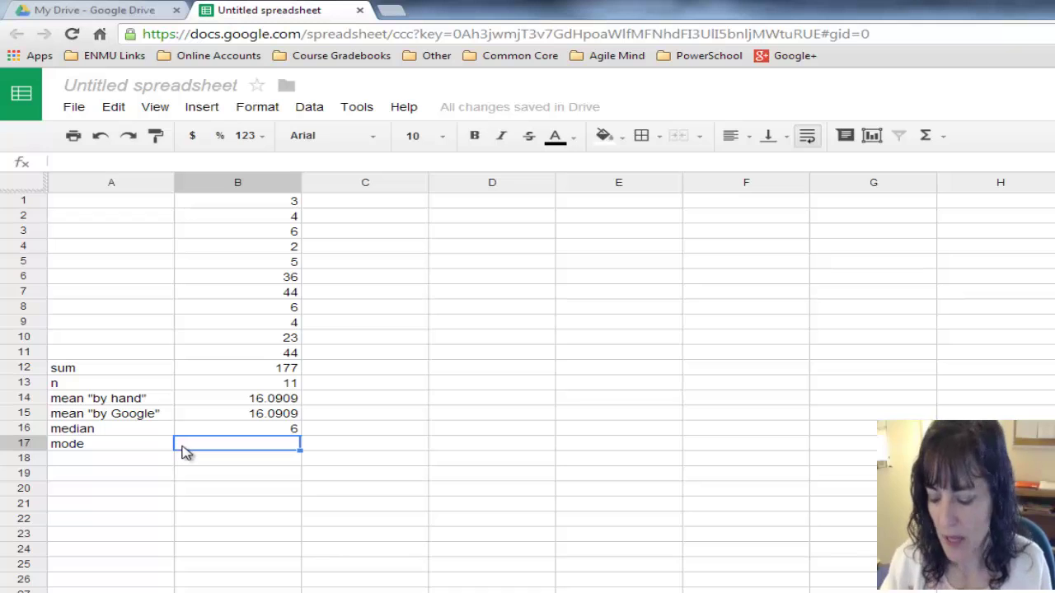
# Calculate the mode in B17 with the formula =mode(B1:B11)
pyautogui.write('=m')
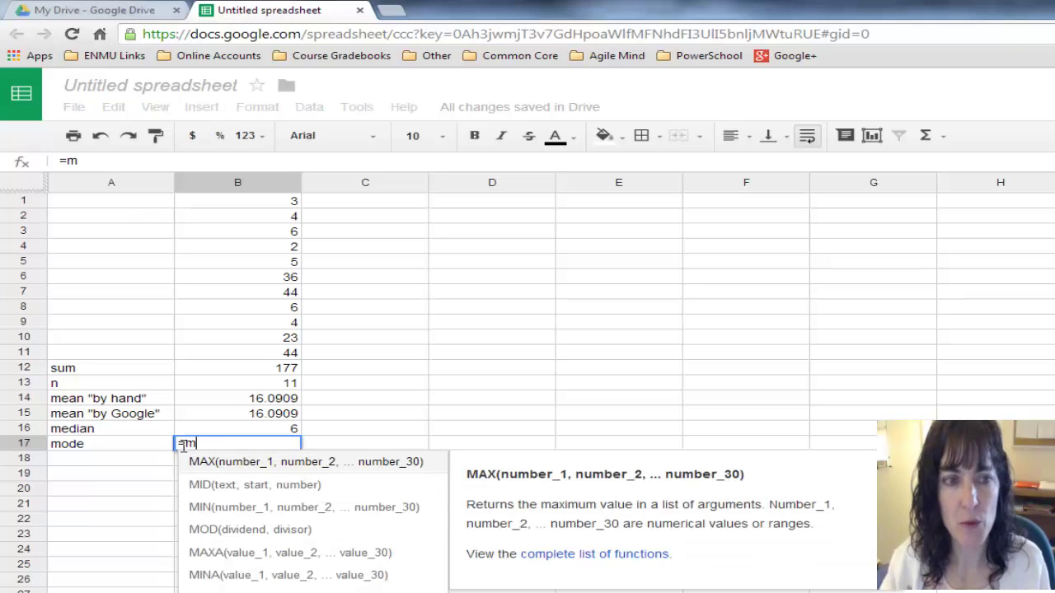
pyautogui.write('ode')
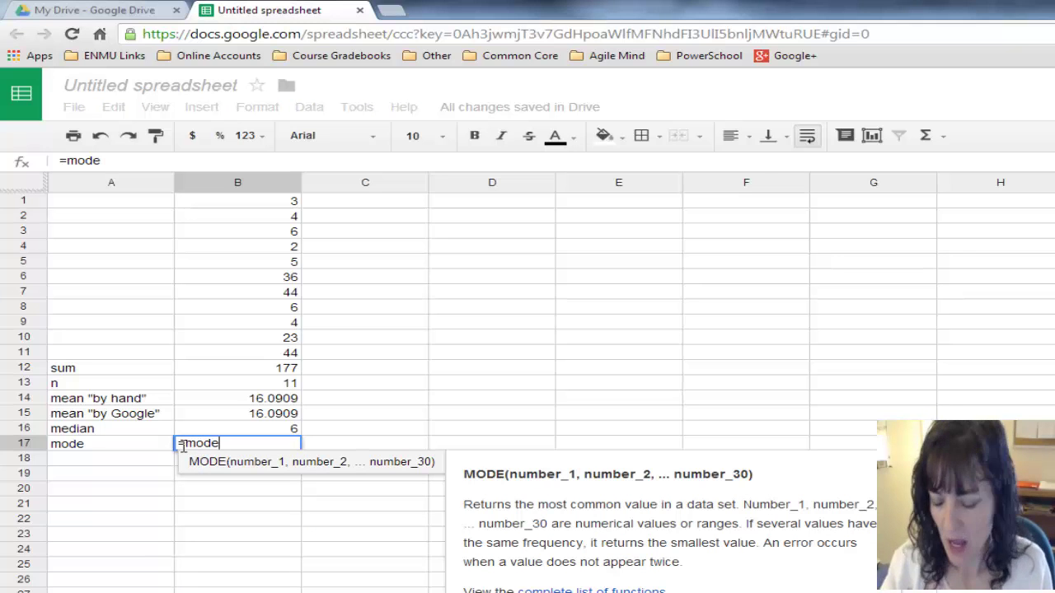
pyautogui.write('(')
pyautogui.press('BackSpace')
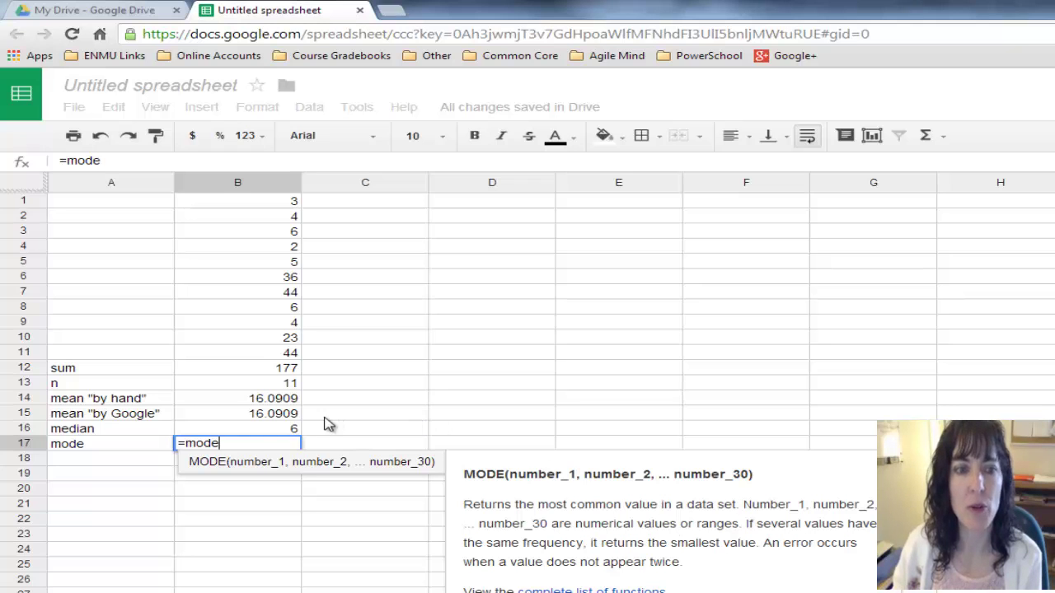
pyautogui.write('(')
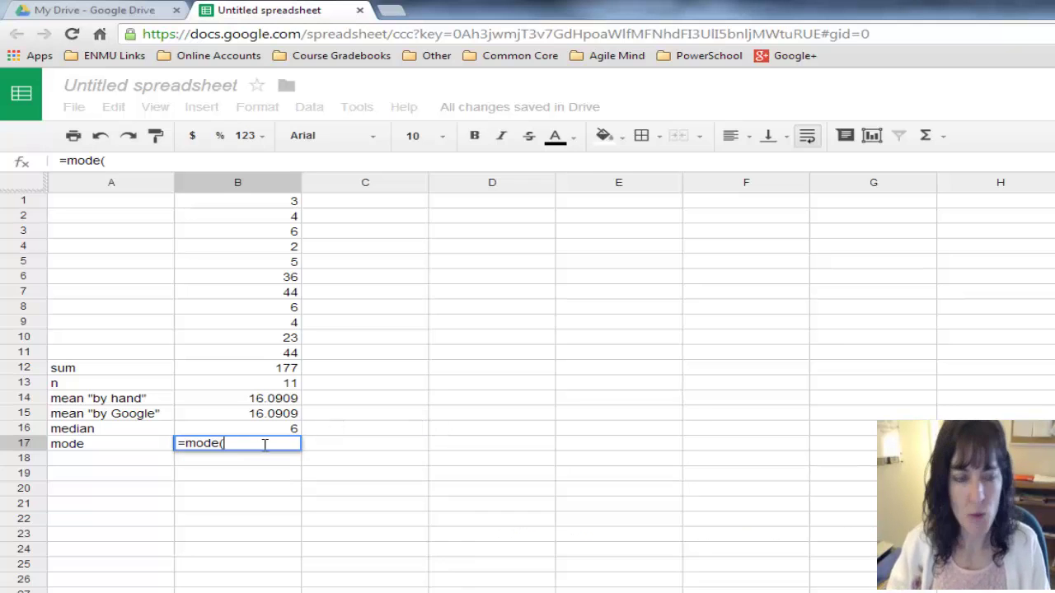
pyautogui.moveTo(280, 206); pyautogui.dragTo(262, 362)
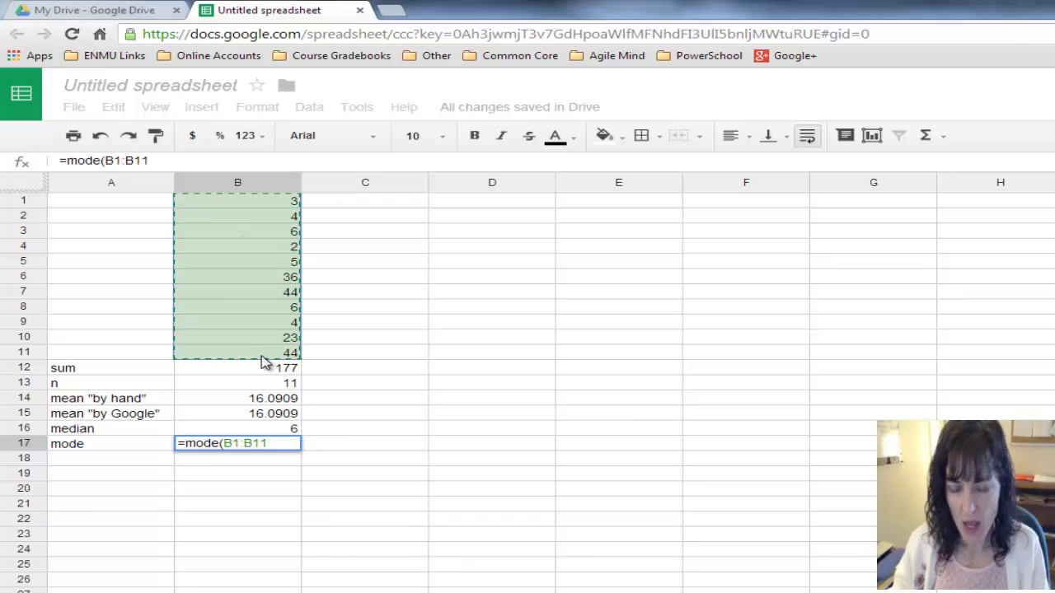
pyautogui.write(')')
pyautogui.press('Return')
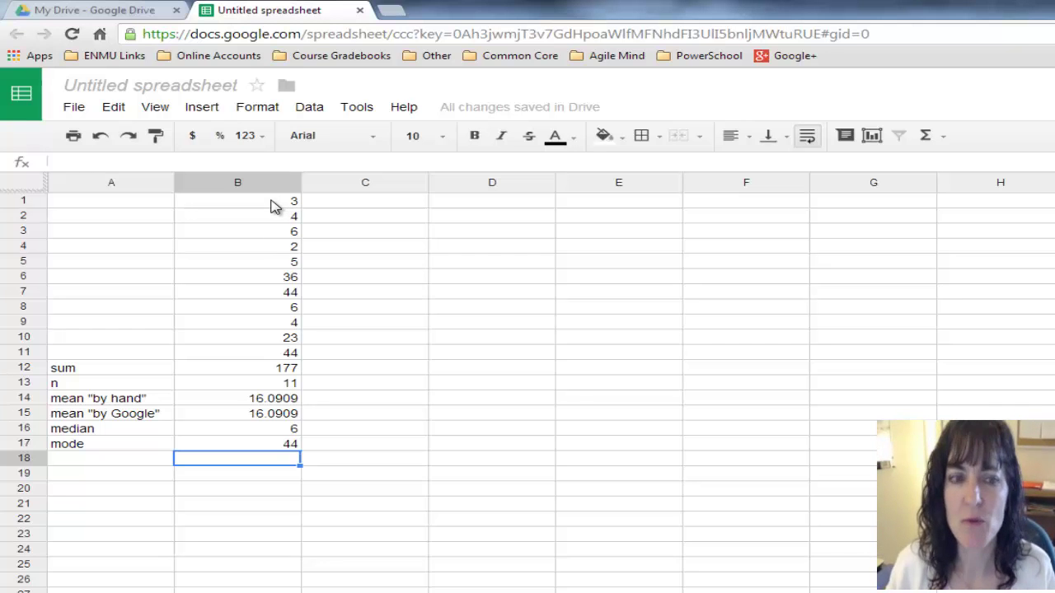
# Sort only the range B1:B11 by column B in ascending order, A → Z
pyautogui.moveTo(274, 206); pyautogui.dragTo(284, 359)
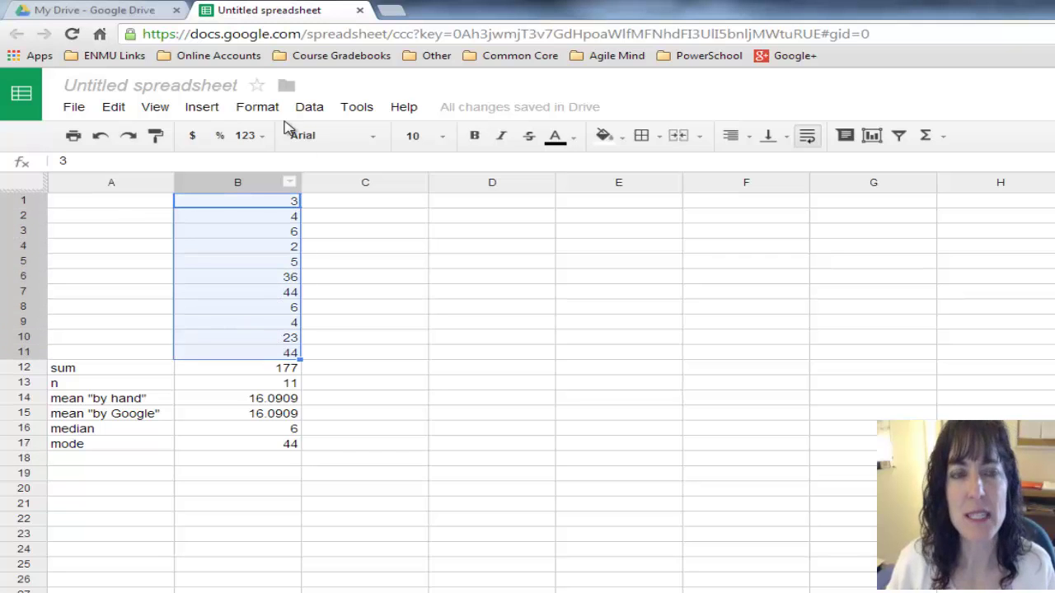
pyautogui.click(310, 108)
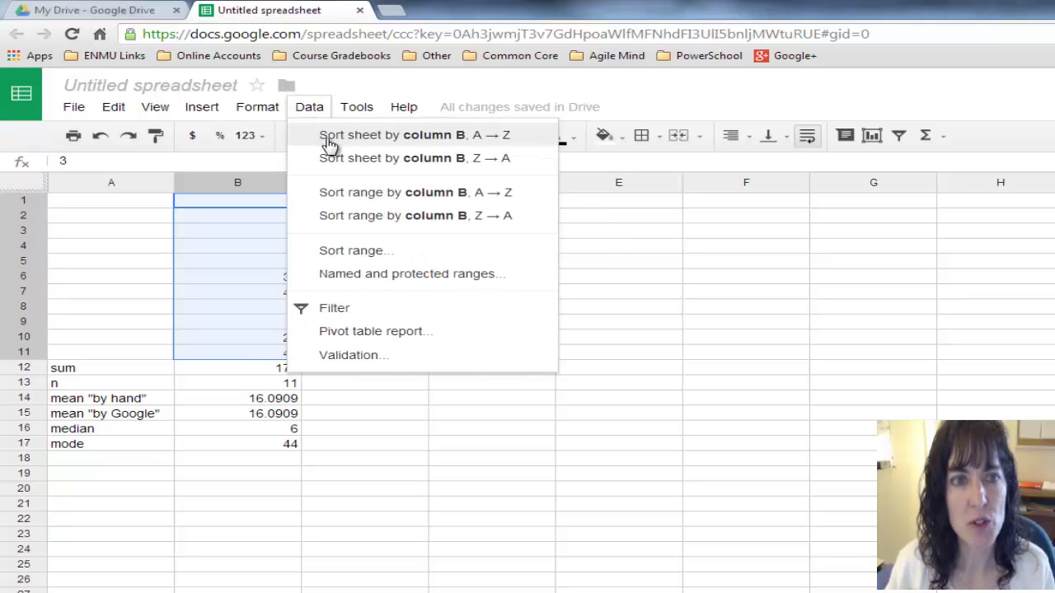
pyautogui.click(337, 193)
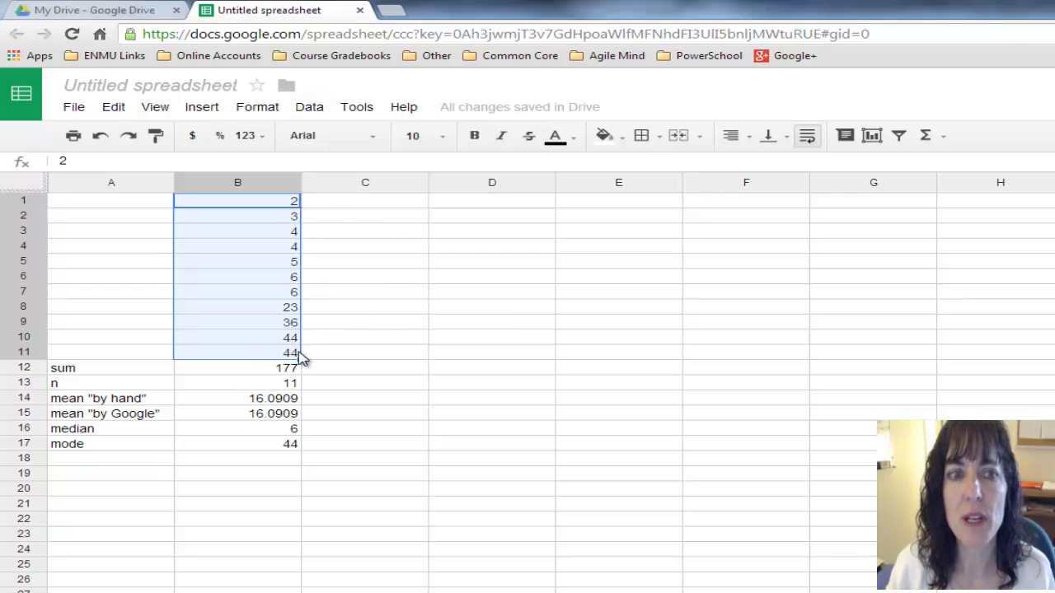
pyautogui.click(342, 233)
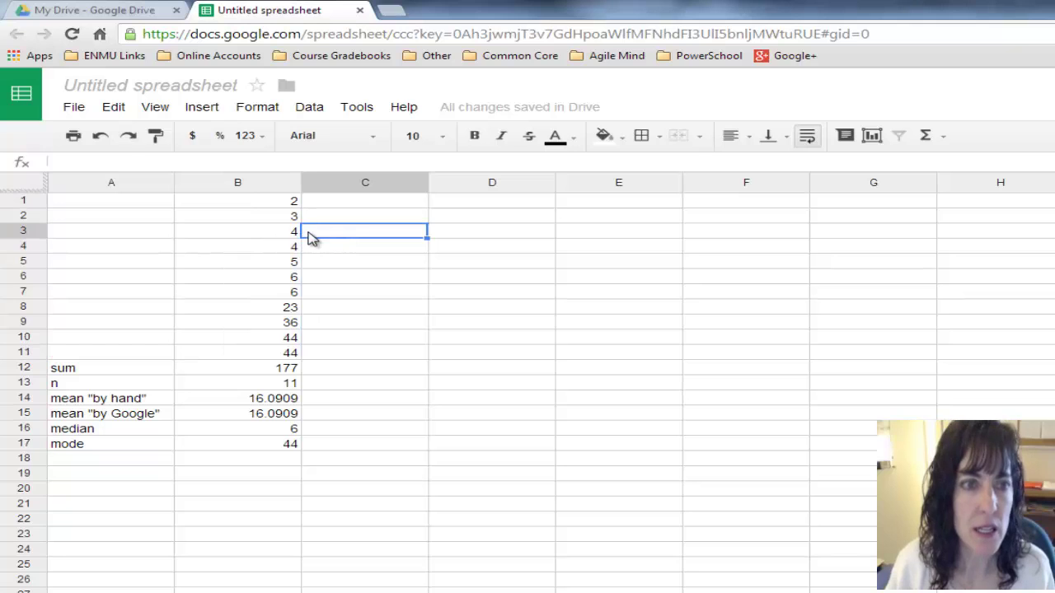
# Try to list the repeated values as 4, 6, 44 in C17 beside the calculated mode
pyautogui.moveTo(308, 236); pyautogui.dragTo(321, 290)
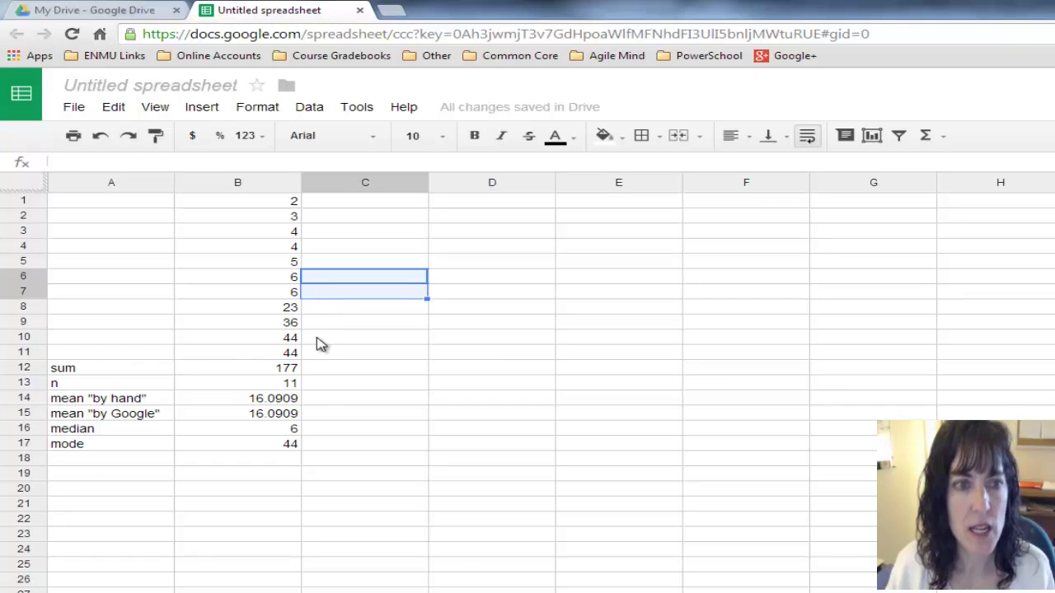
pyautogui.moveTo(320, 342); pyautogui.dragTo(324, 358)
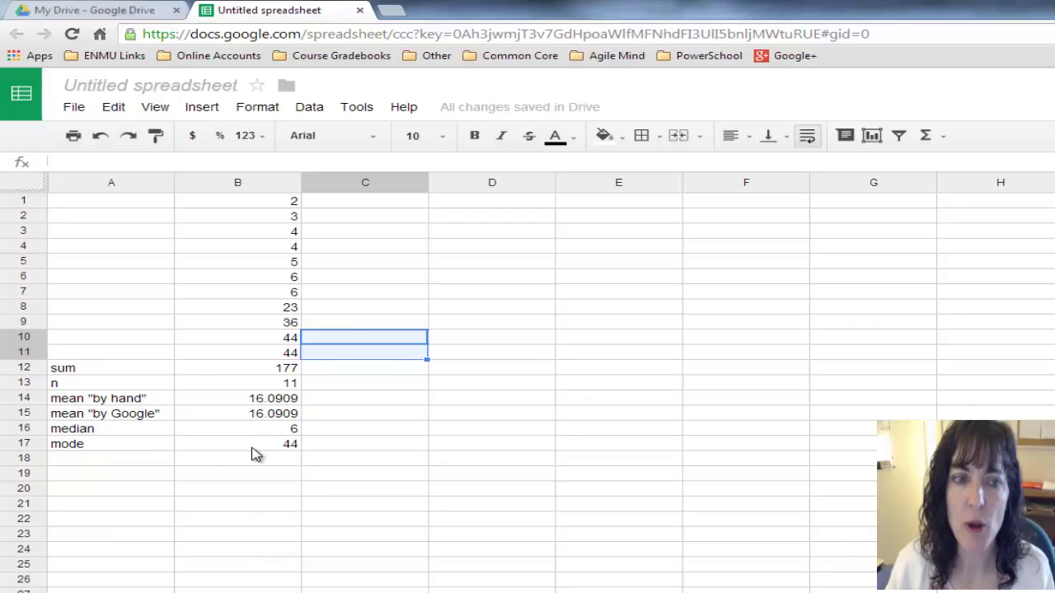
pyautogui.click(314, 448)
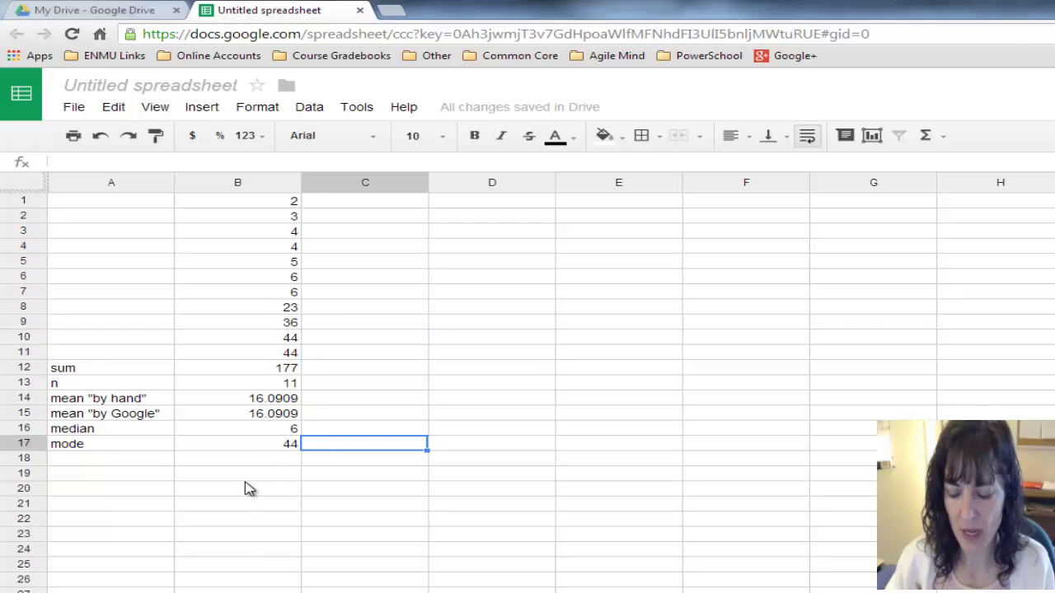
pyautogui.write('6,')
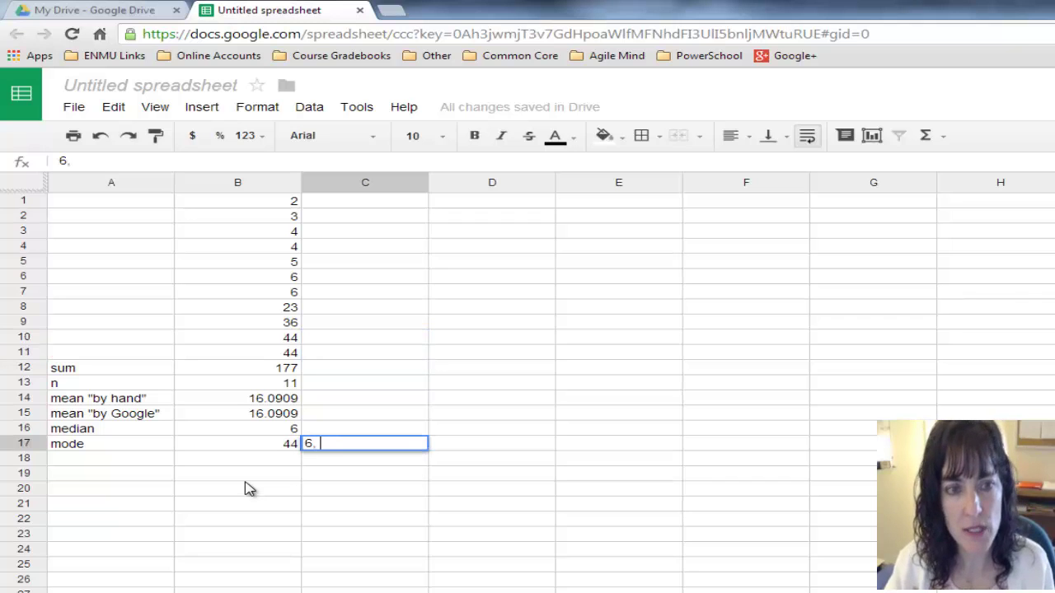
pyautogui.write(',')
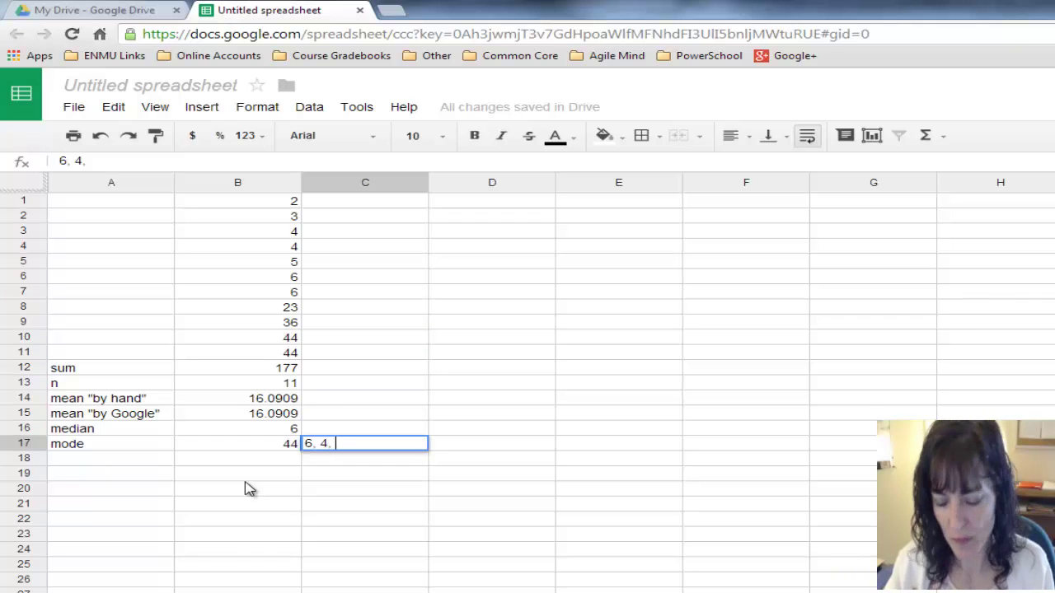
pyautogui.press('BackSpace')
pyautogui.press('BackSpace')
pyautogui.press('BackSpace')
pyautogui.press('BackSpace')
pyautogui.press('BackSpace')
pyautogui.press('BackSpace')
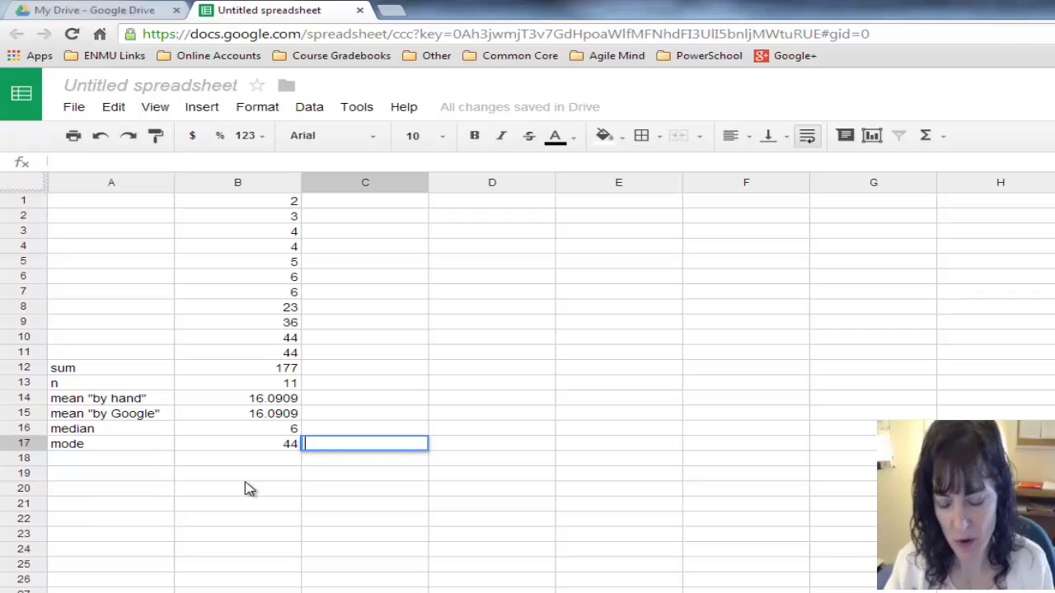
pyautogui.write('4, 6, 44')
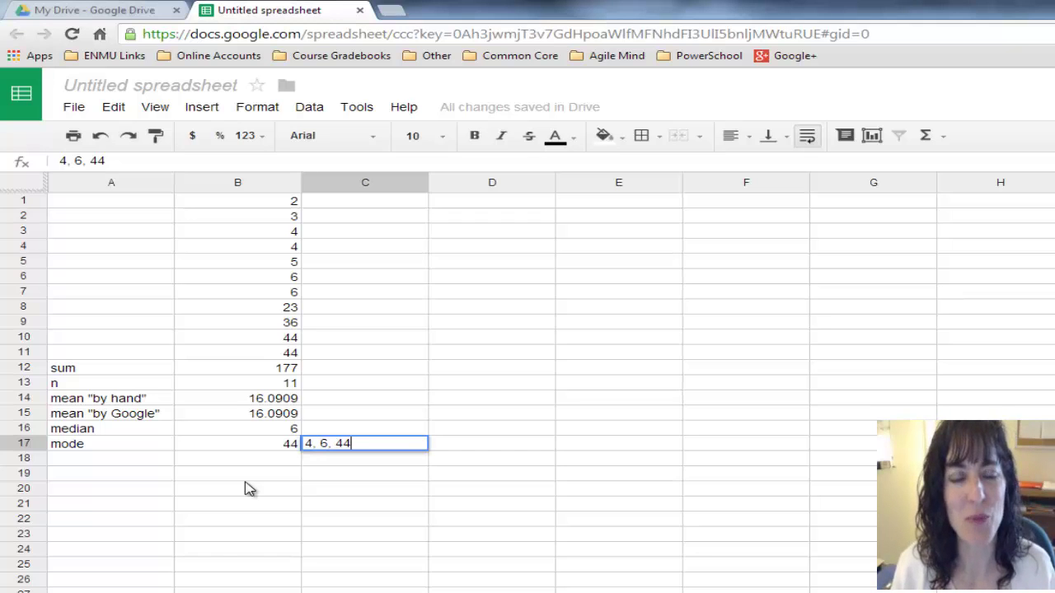
pyautogui.press('Return')
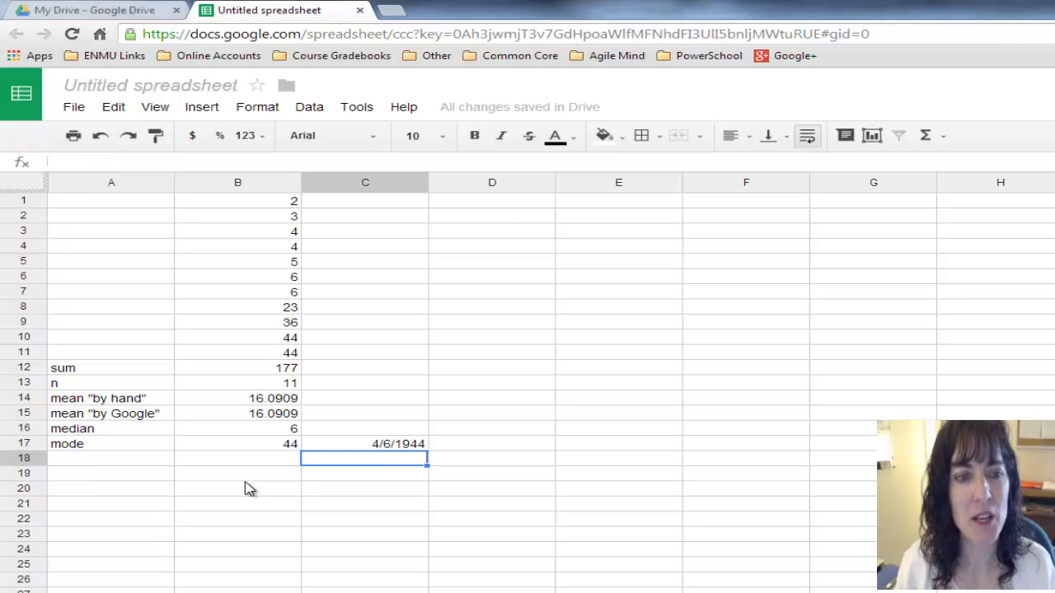
# Format C17 as plain text and enter the modes as 4,6,44
pyautogui.click(363, 445)
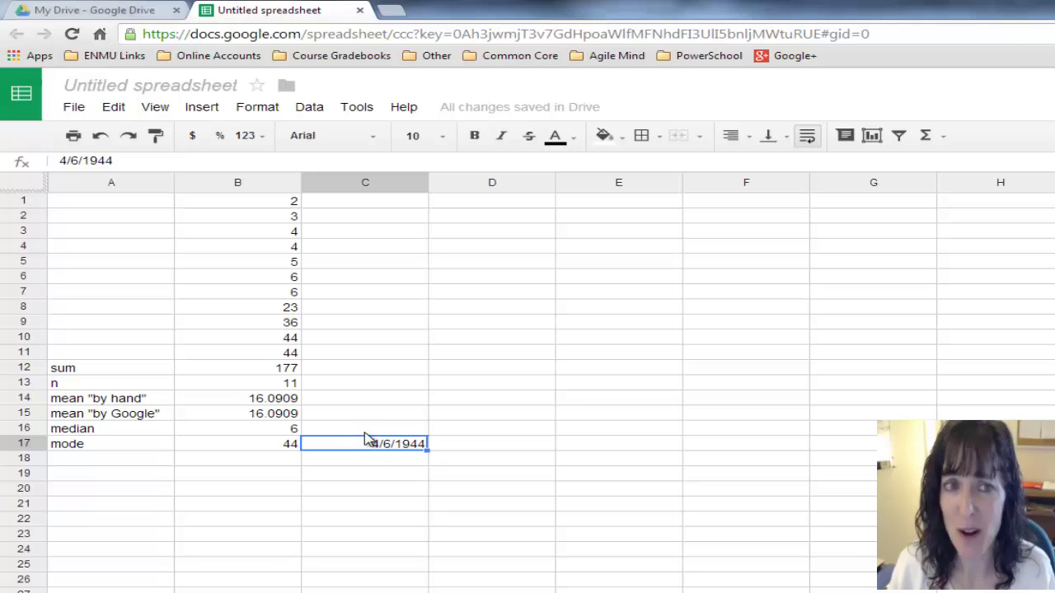
pyautogui.click(260, 139)
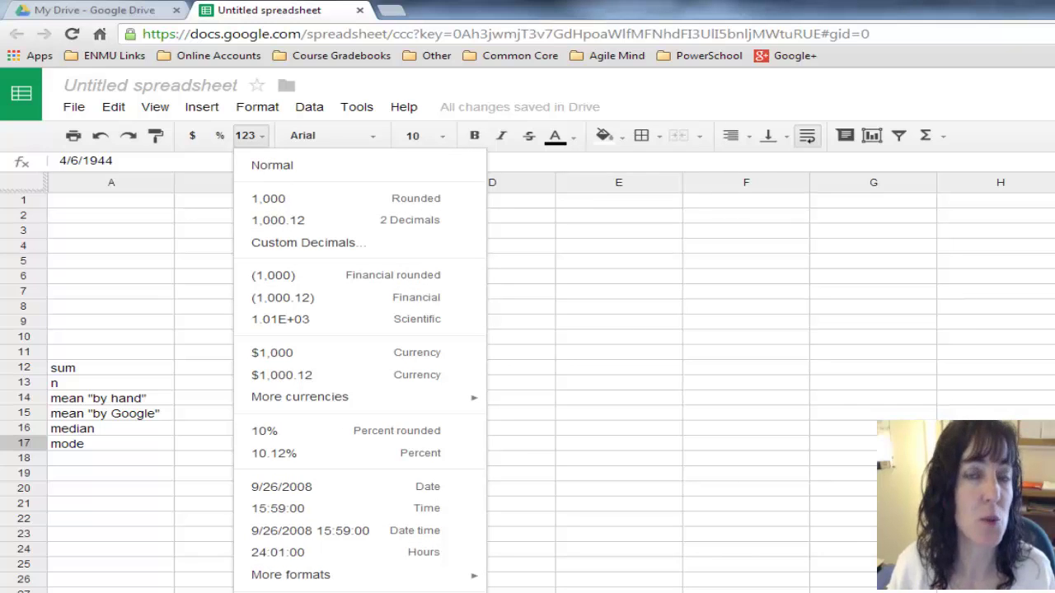
pyautogui.click(345, 491)
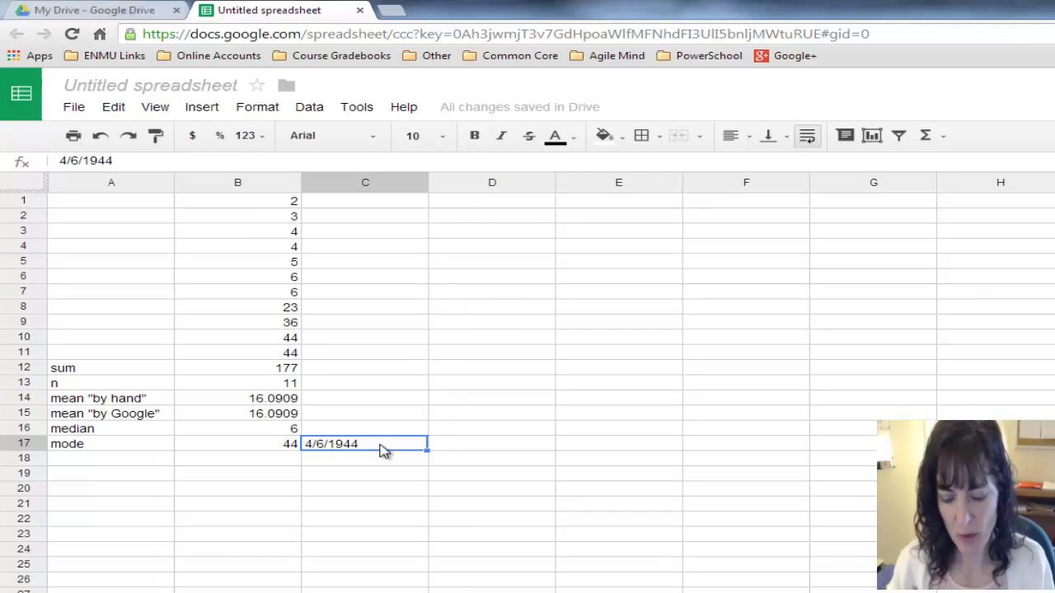
pyautogui.write('4,6,')
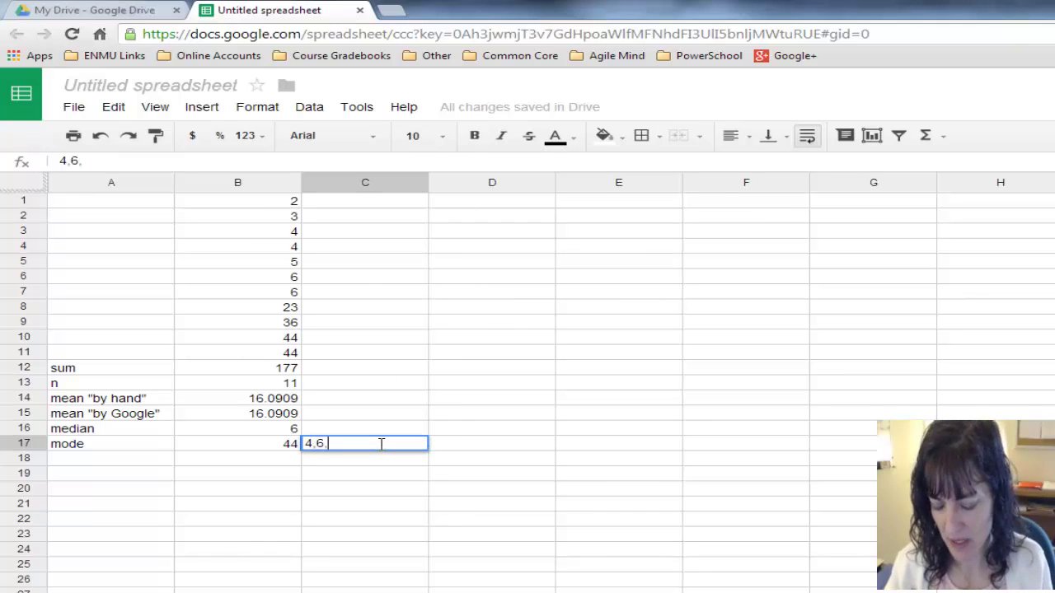
pyautogui.write('44')
pyautogui.press('Return')
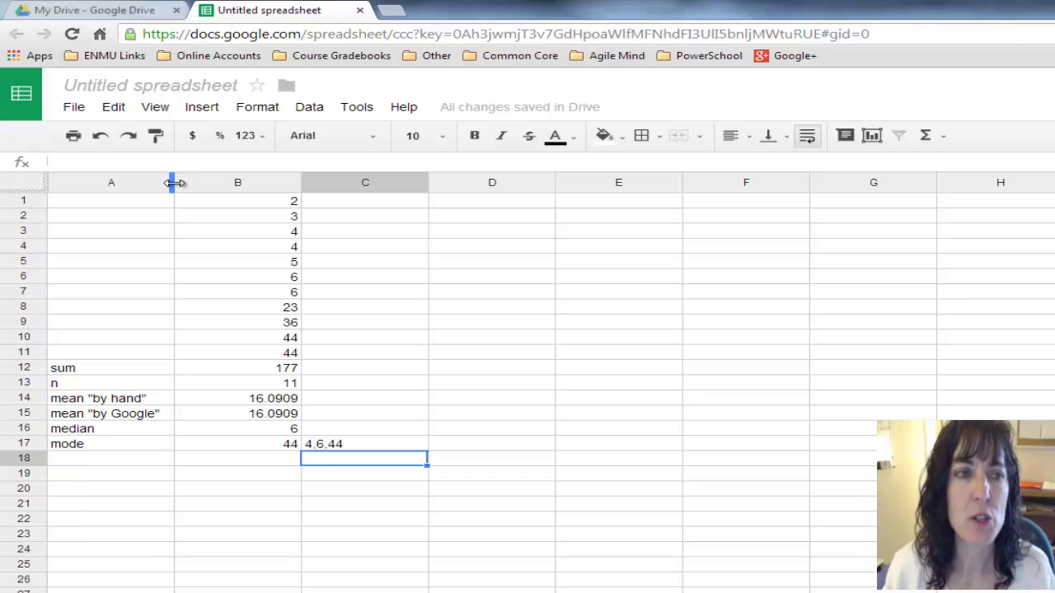
# Widen column A slightly and fit the widths of columns B and C to their contents
pyautogui.moveTo(173, 183); pyautogui.dragTo(175, 182)
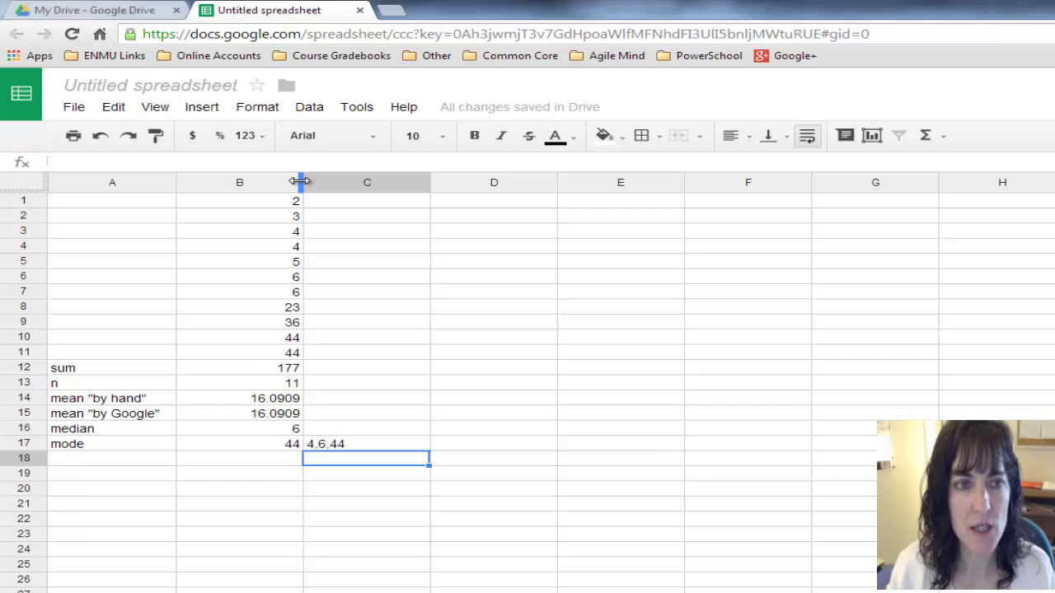
pyautogui.doubleClick(301, 182)
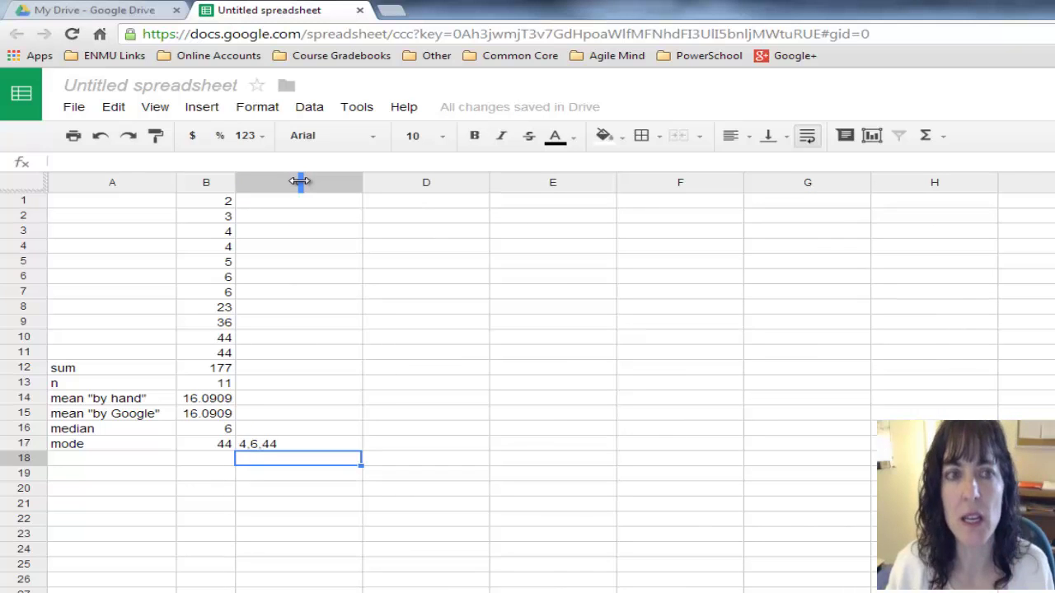
pyautogui.doubleClick(360, 182)
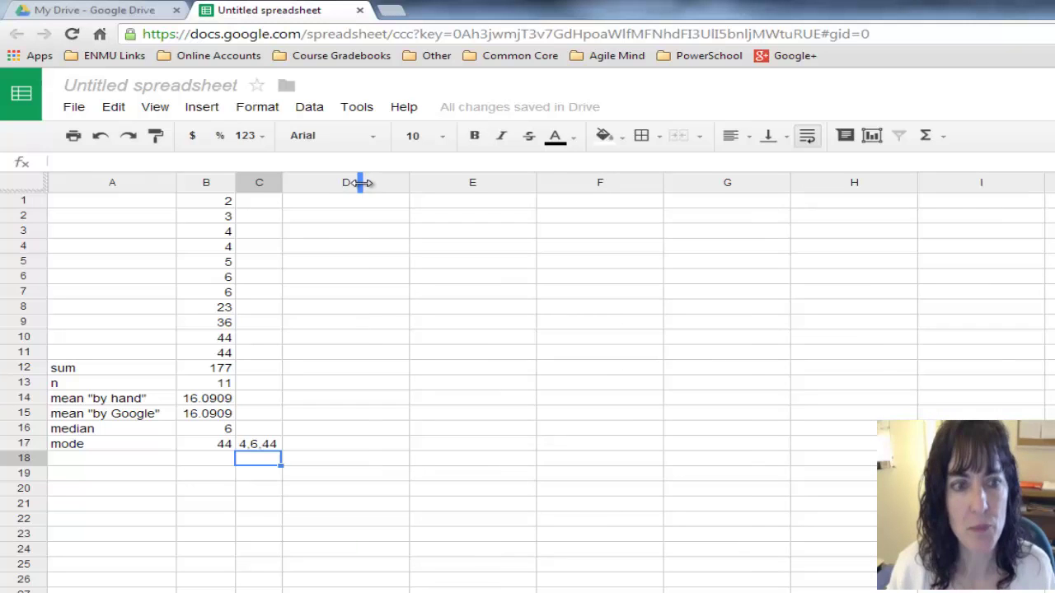
# Copy the whole block of data, labels and results in A1:C17
pyautogui.click(368, 445)
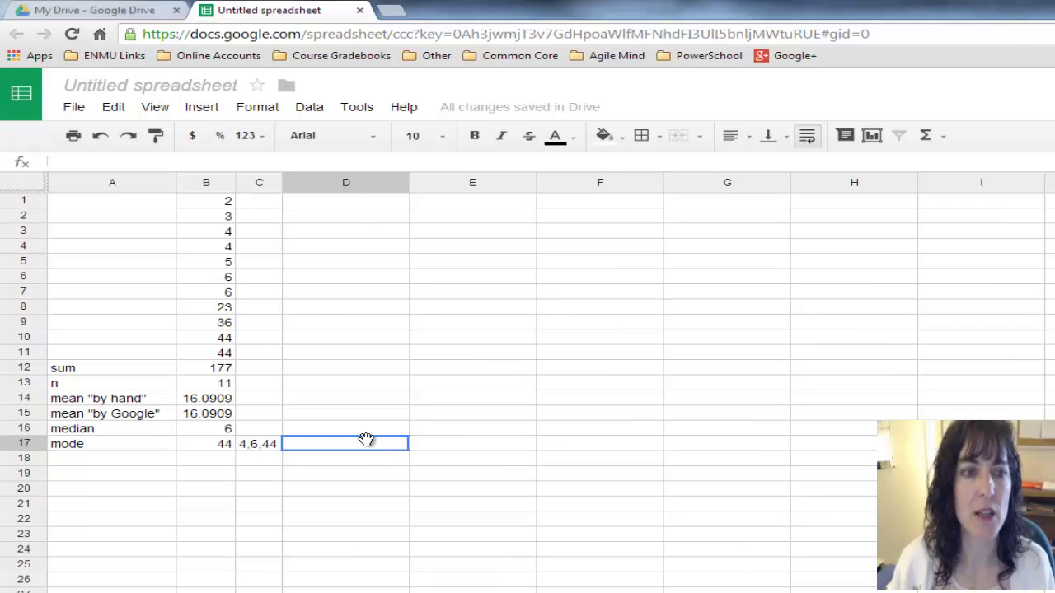
pyautogui.click(89, 207)
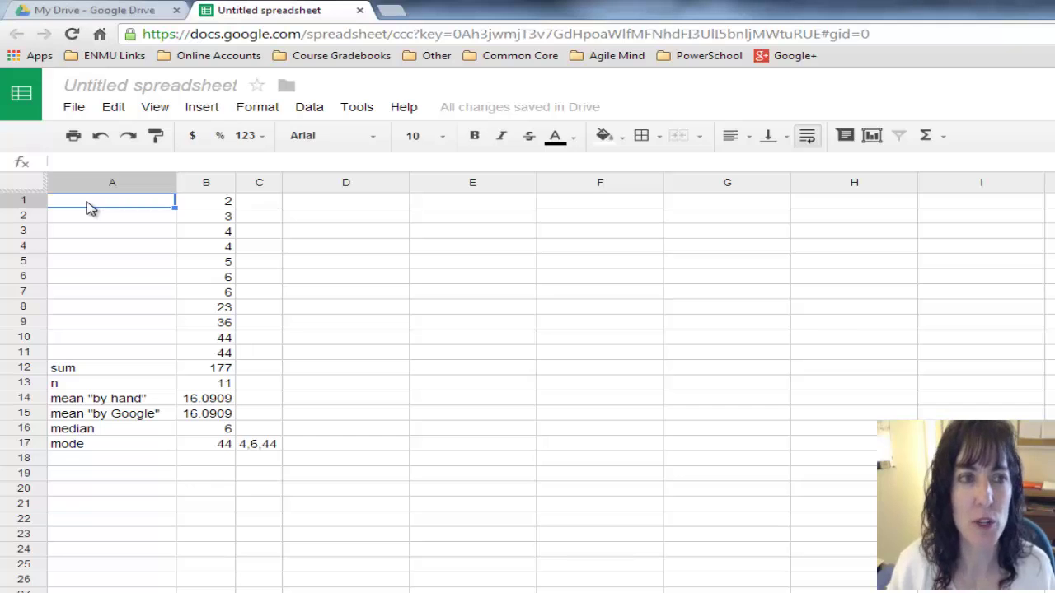
pyautogui.moveTo(86, 208); pyautogui.dragTo(266, 453)
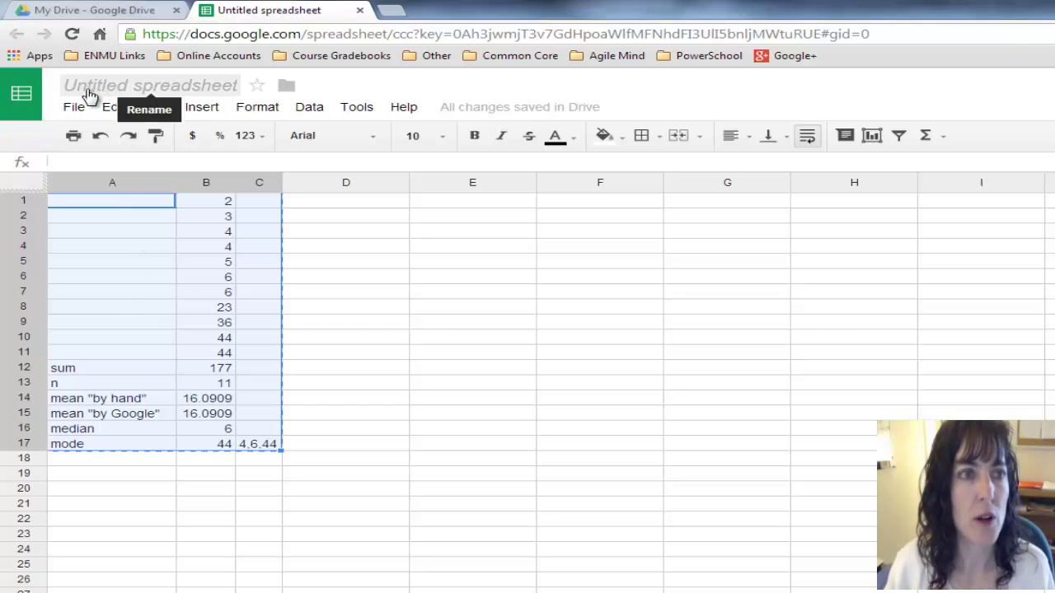
# Rename the untitled spreadsheet with the teacher's name followed by "Central Tendency"
pyautogui.click(119, 89)
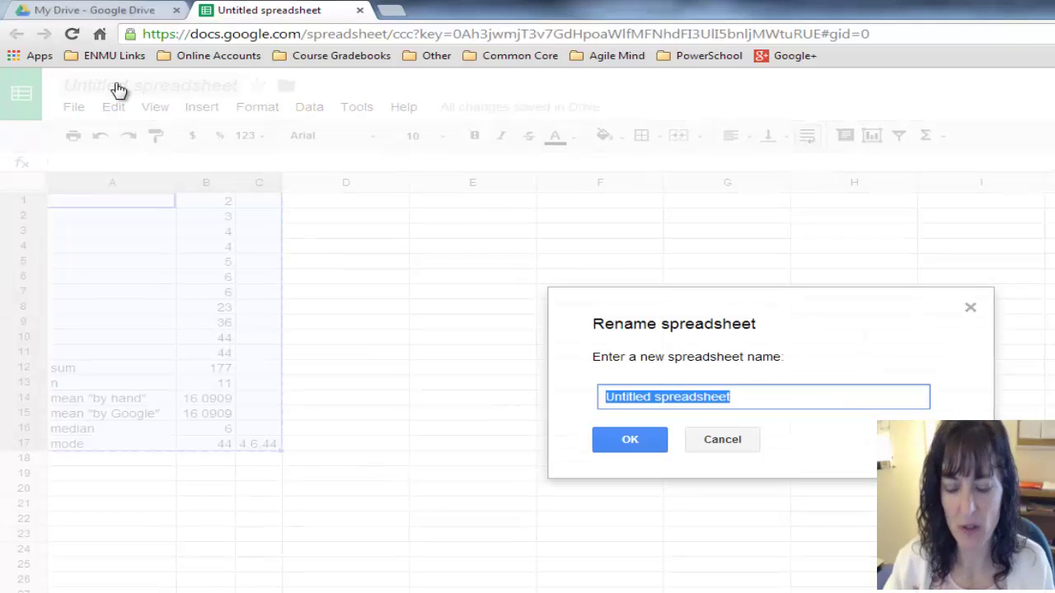
pyautogui.write('Mr')
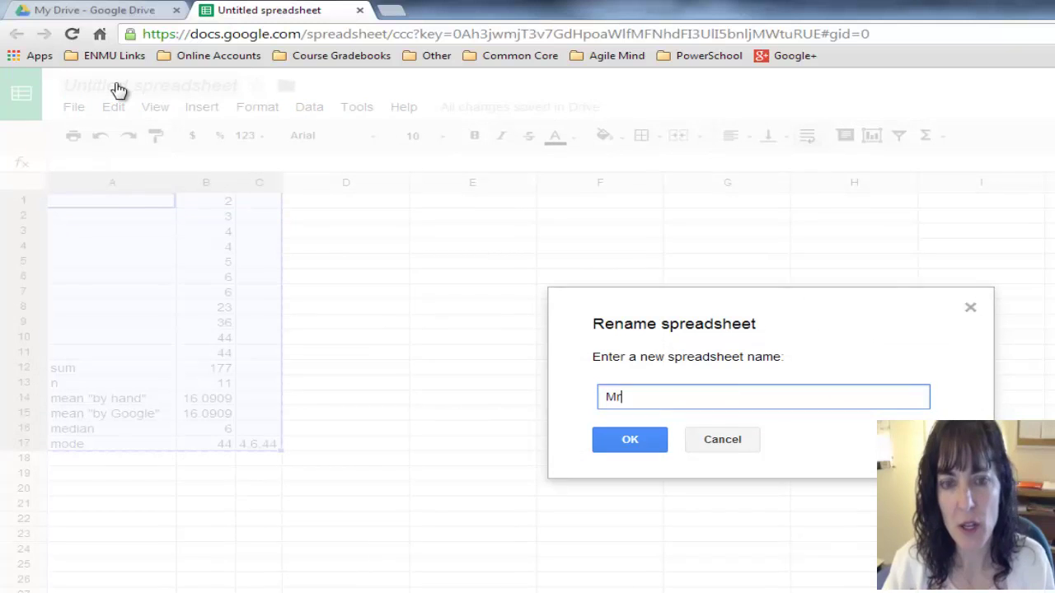
pyautogui.write('s Brown')
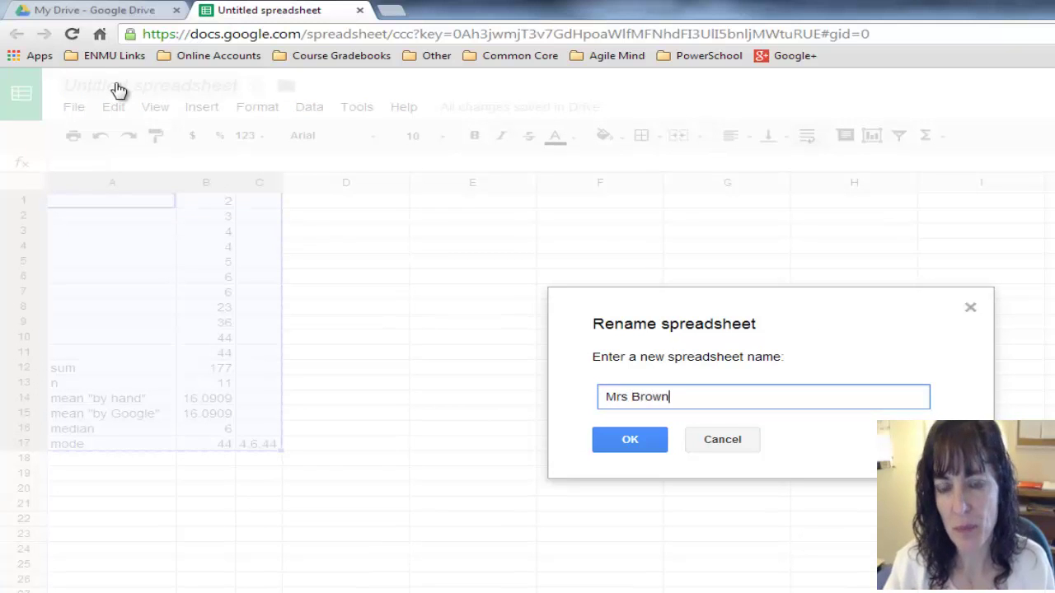
pyautogui.write(' C')
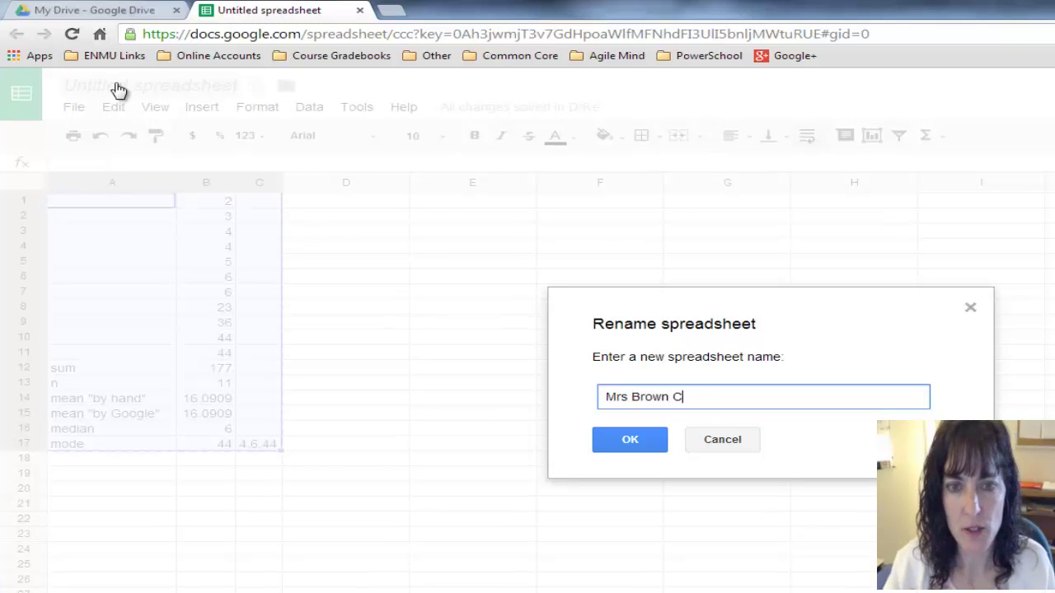
pyautogui.write('entral Te')
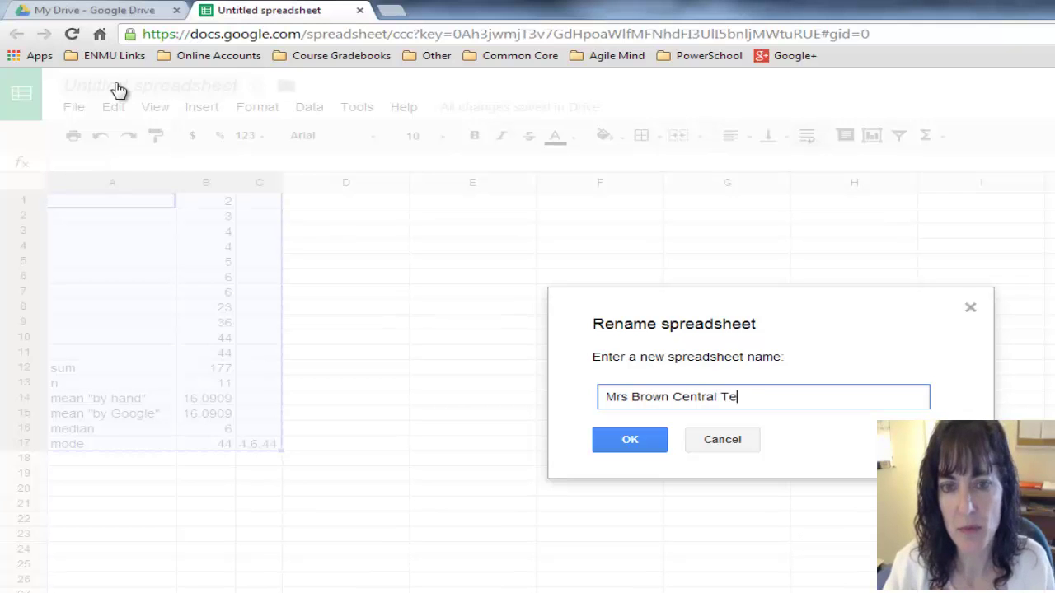
pyautogui.write('ndecy')
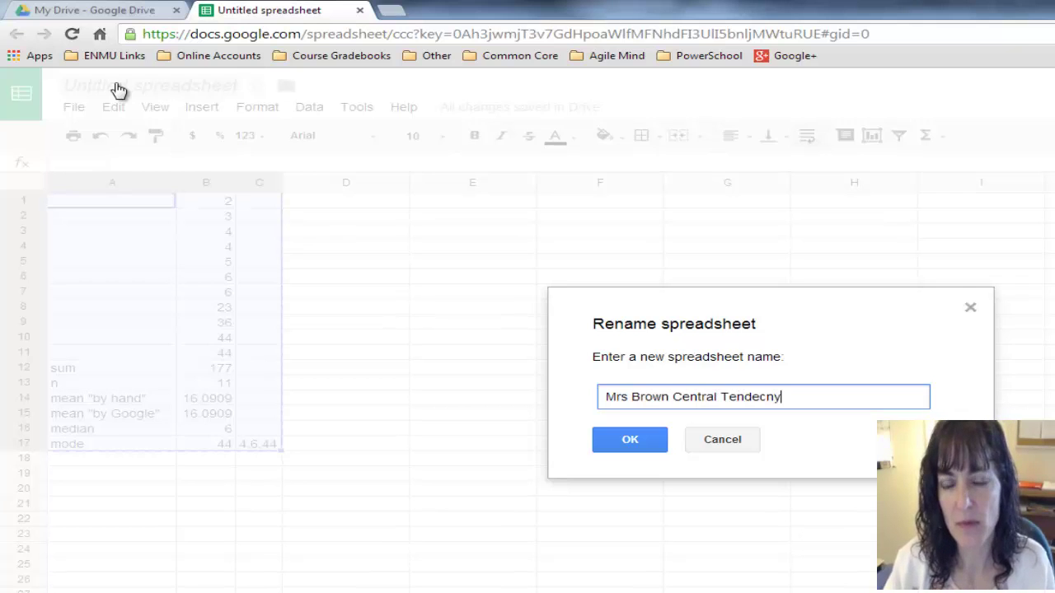
pyautogui.press('BackSpace')
pyautogui.press('BackSpace')
pyautogui.press('BackSpace')
pyautogui.write('edn')
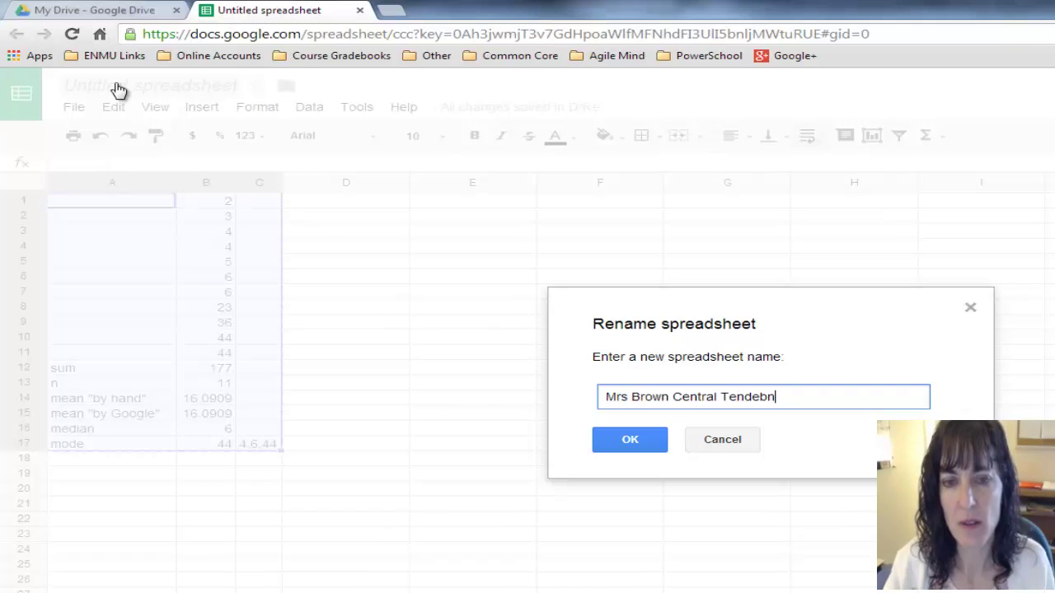
pyautogui.press('BackSpace')
pyautogui.press('BackSpace')
pyautogui.write('ncy')
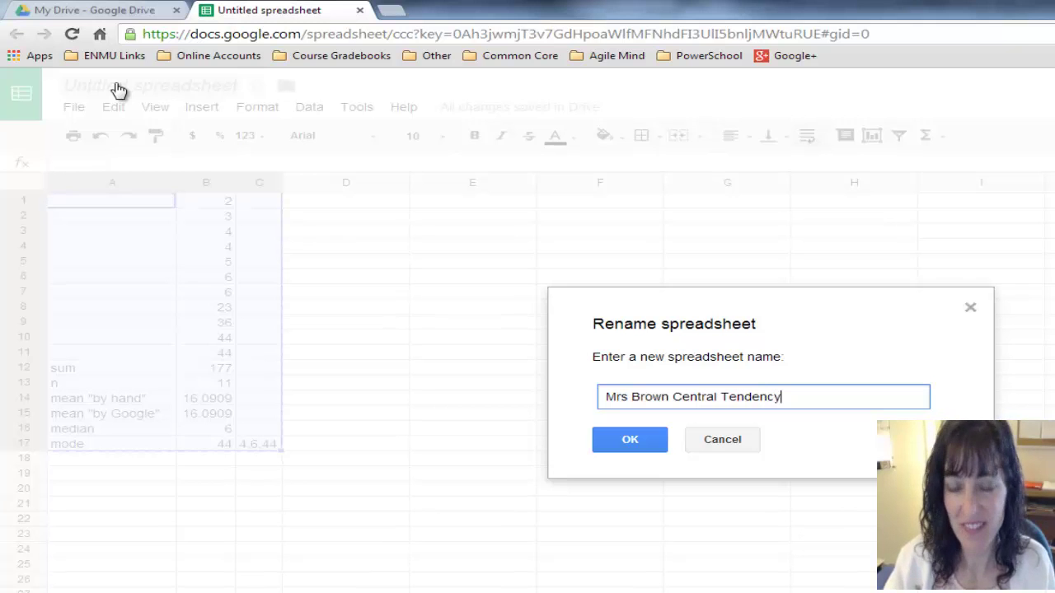
pyautogui.press('Return')
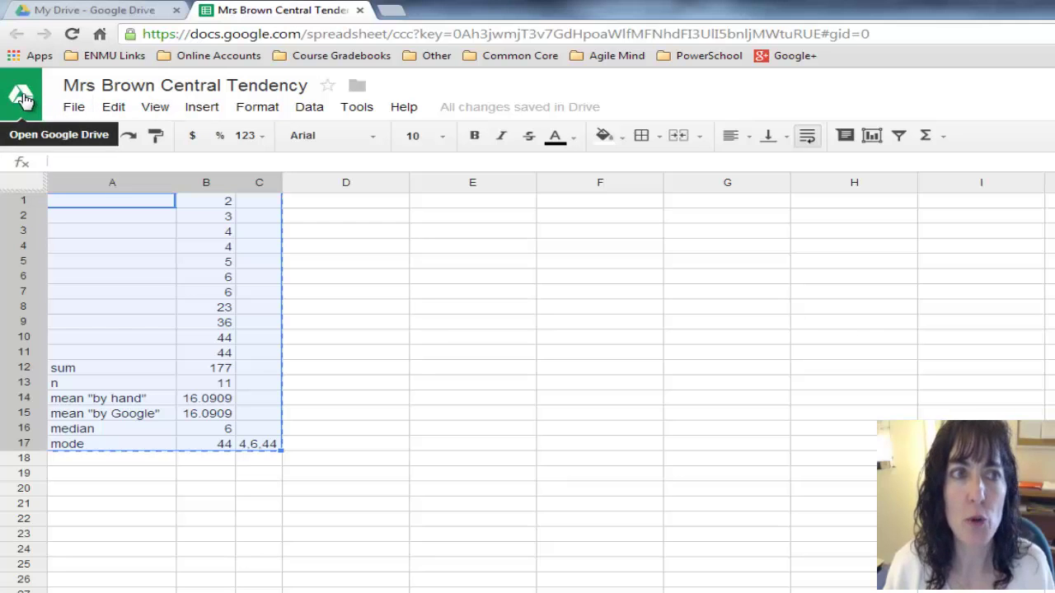
# Open the My Drive file list in Google Drive from the renamed spreadsheet
pyautogui.click(23, 98)
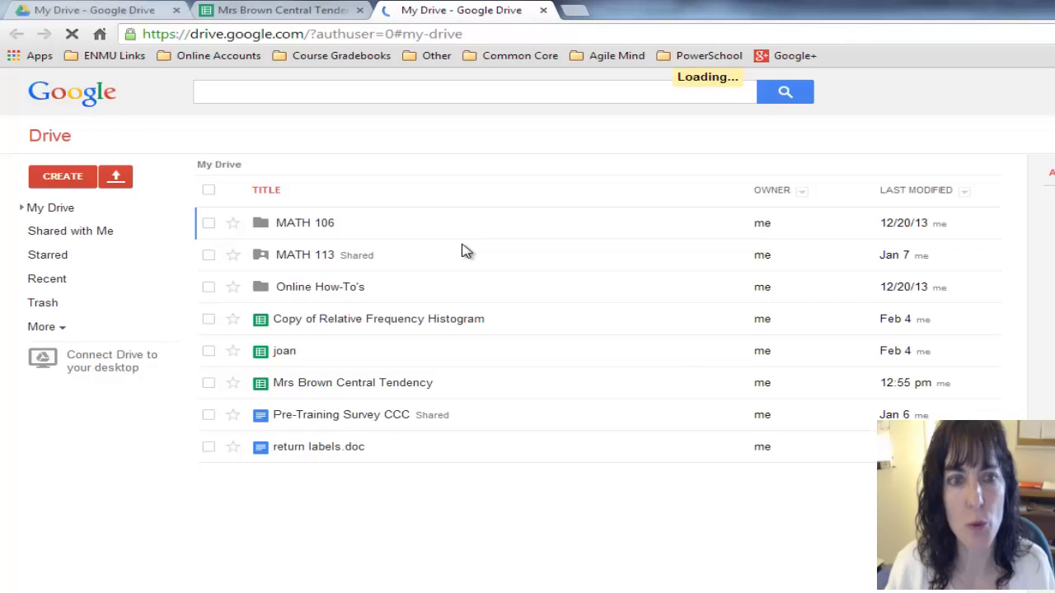